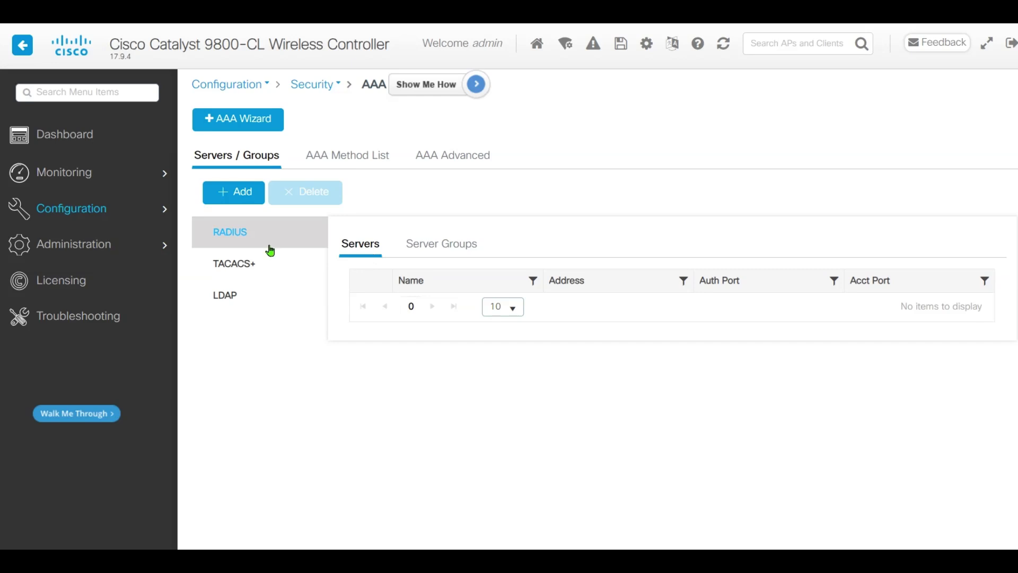
Add RADIUS server CPPM_Corp with address 10.8.25.157 and a confirmed shared key, applied to the controller
{"action": "left_click", "coordinate": [236, 192]}
{"action": "left_click", "coordinate": [378, 133]}
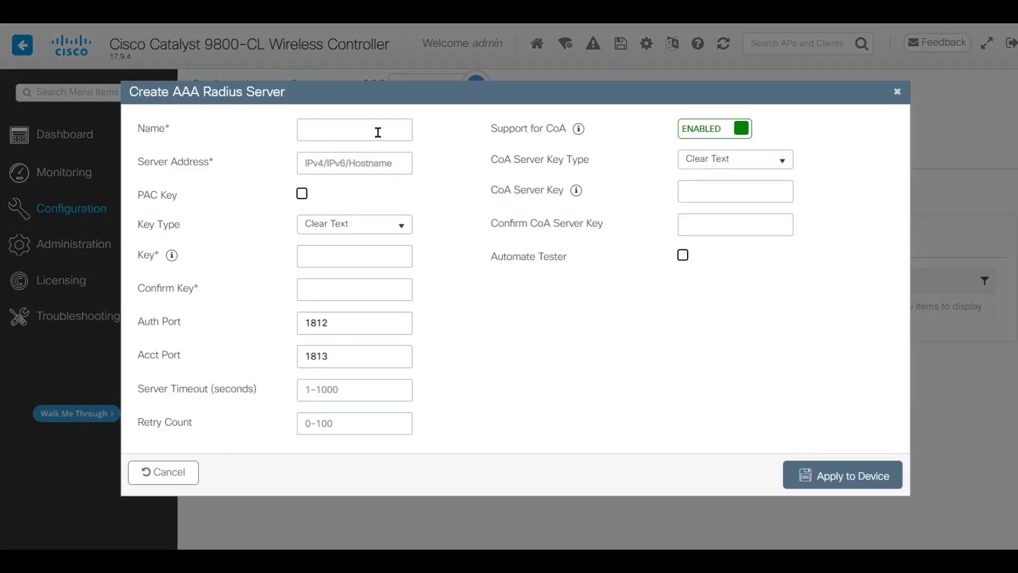
{"action": "type", "text": "CPPM_Corp"}
{"action": "key", "text": "BackSpace"}
{"action": "key", "text": "BackSpace"}
{"action": "key", "text": "BackSpace"}
{"action": "type", "text": "orp"}
{"action": "left_click", "coordinate": [355, 168]}
{"action": "type", "text": "10.8.25.157"}
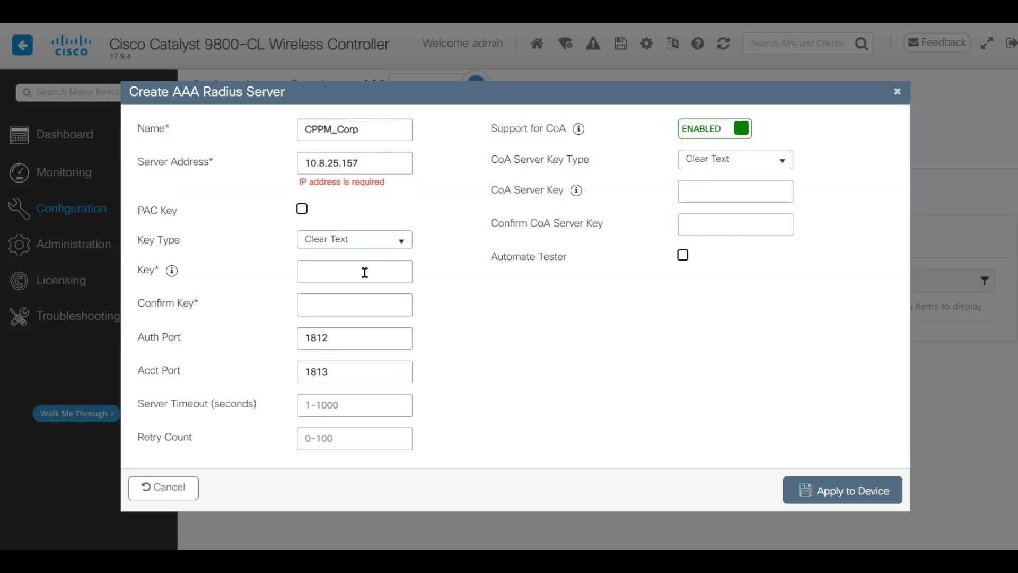
{"action": "left_click", "coordinate": [368, 272]}
{"action": "type", "text": "•••••••••••"}
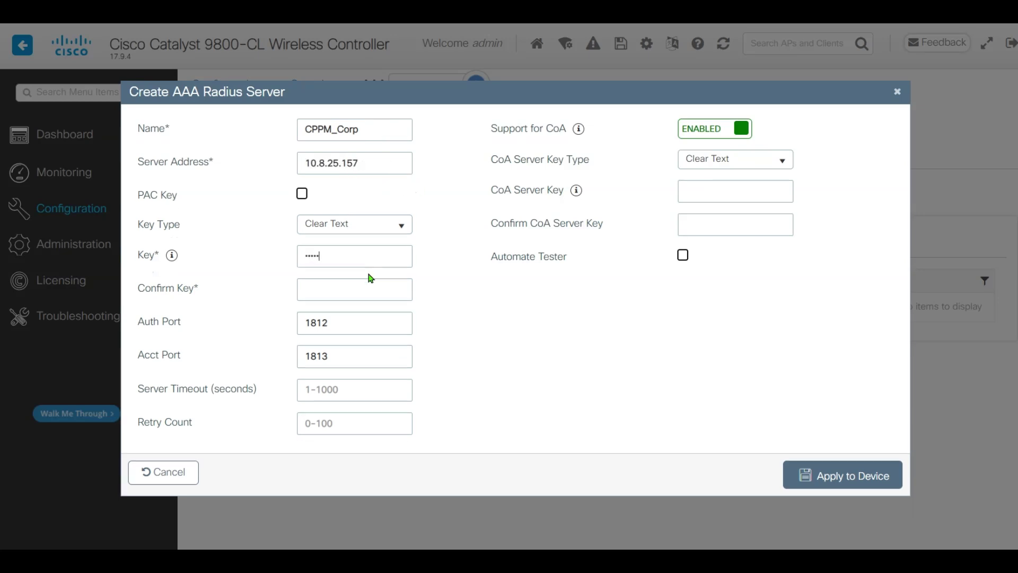
{"action": "key", "text": "Tab"}
{"action": "type", "text": "•••••••••••"}
{"action": "left_click", "coordinate": [837, 474]}
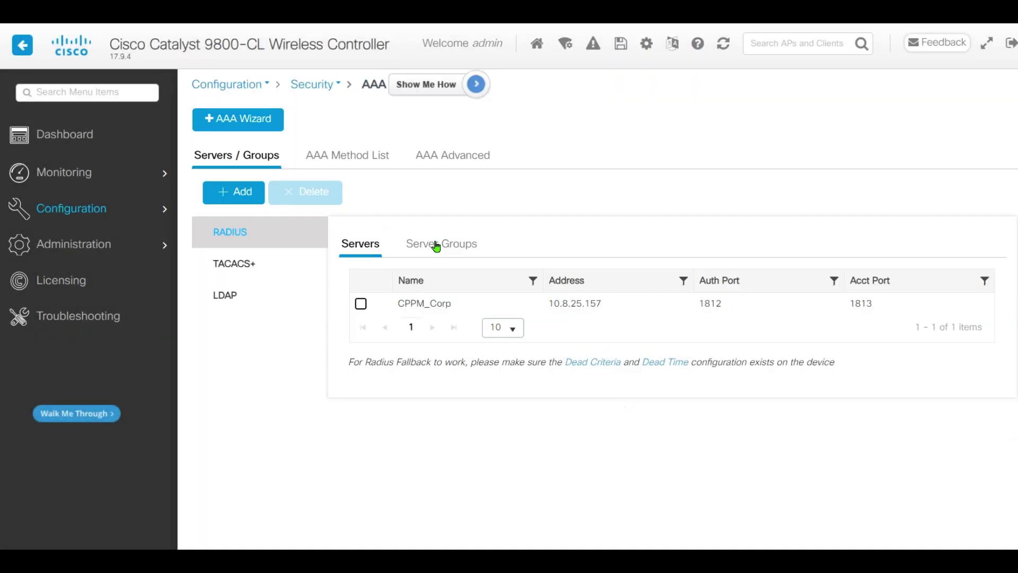
Create server group AAA_Group_Corp with CPPM_Corp assigned, then switch to the PuTTY session
{"action": "left_click", "coordinate": [475, 251]}
{"action": "left_click", "coordinate": [234, 192]}
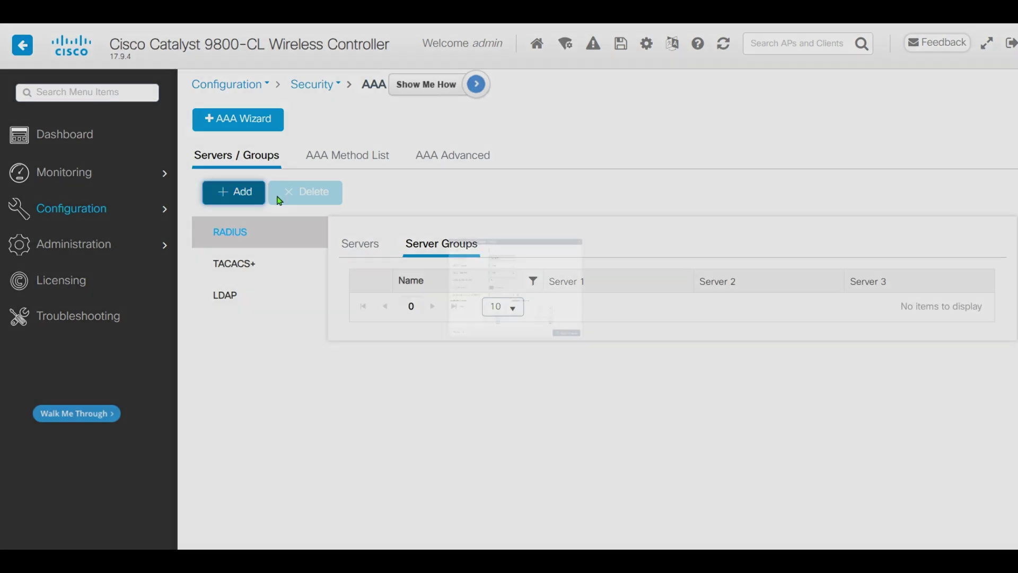
{"action": "type", "text": "AAA_C"}
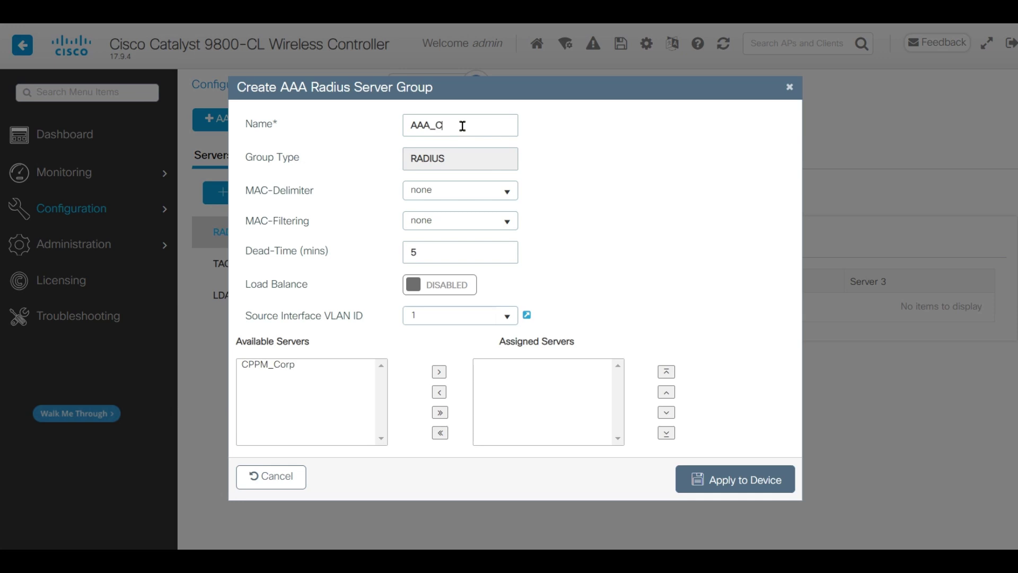
{"action": "type", "text": "roup_Corp"}
{"action": "key", "text": "BackSpace"}
{"action": "key", "text": "BackSpace"}
{"action": "type", "text": "rp"}
{"action": "left_click", "coordinate": [286, 365]}
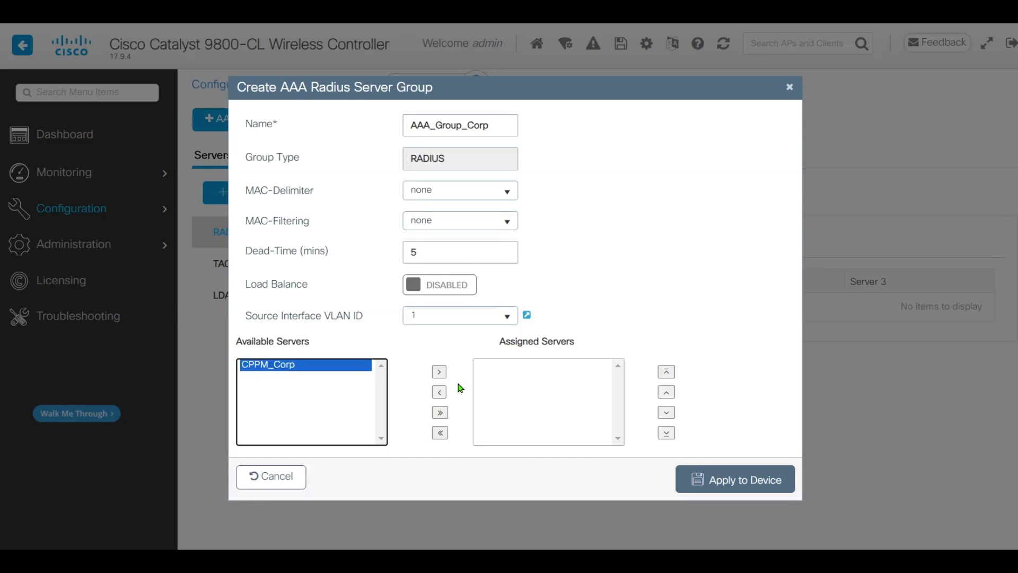
{"action": "left_click", "coordinate": [435, 374]}
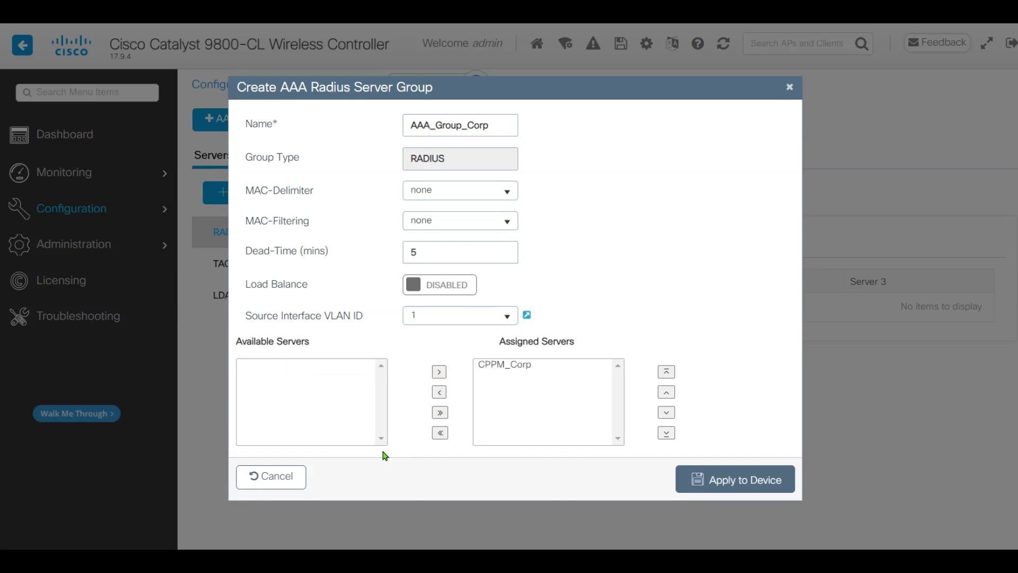
{"action": "left_click", "coordinate": [760, 486]}
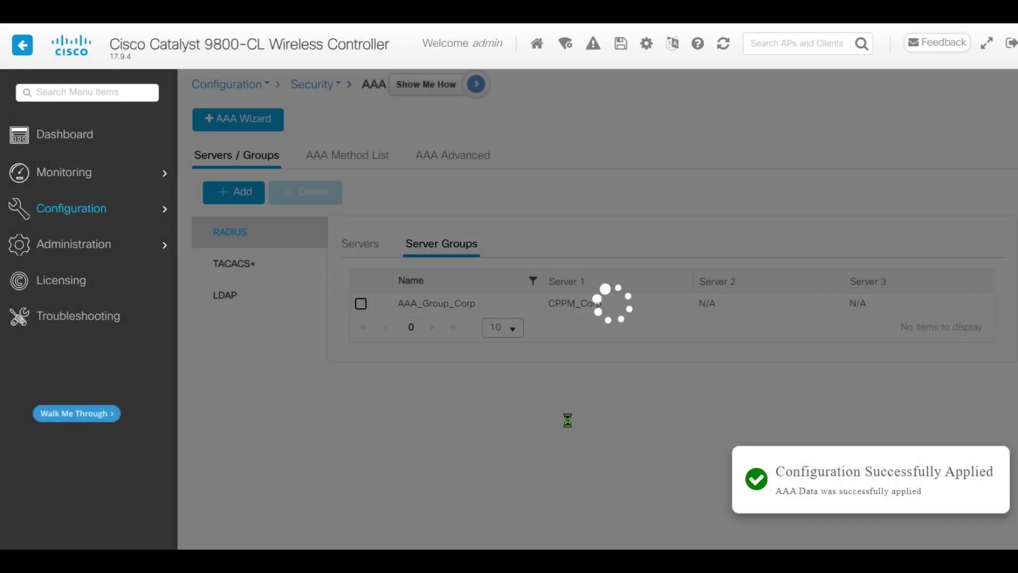
{"action": "key", "text": "alt+Tab"}
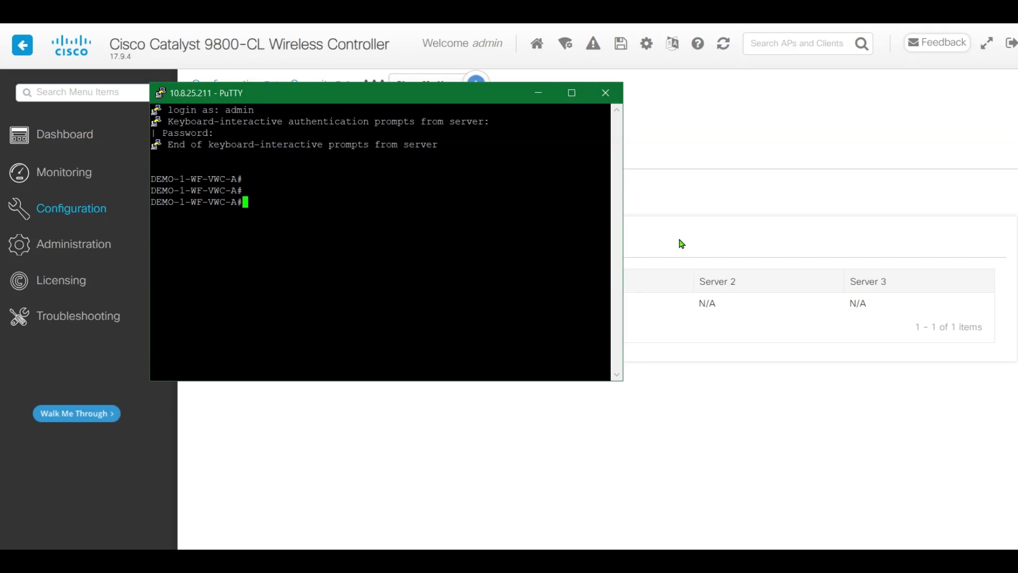
Review the running configuration with show run and copy the AAA_Group_Corp server group line
{"action": "type", "text": "show run"}
{"action": "key", "text": "Return"}
{"action": "key", "text": "space"}
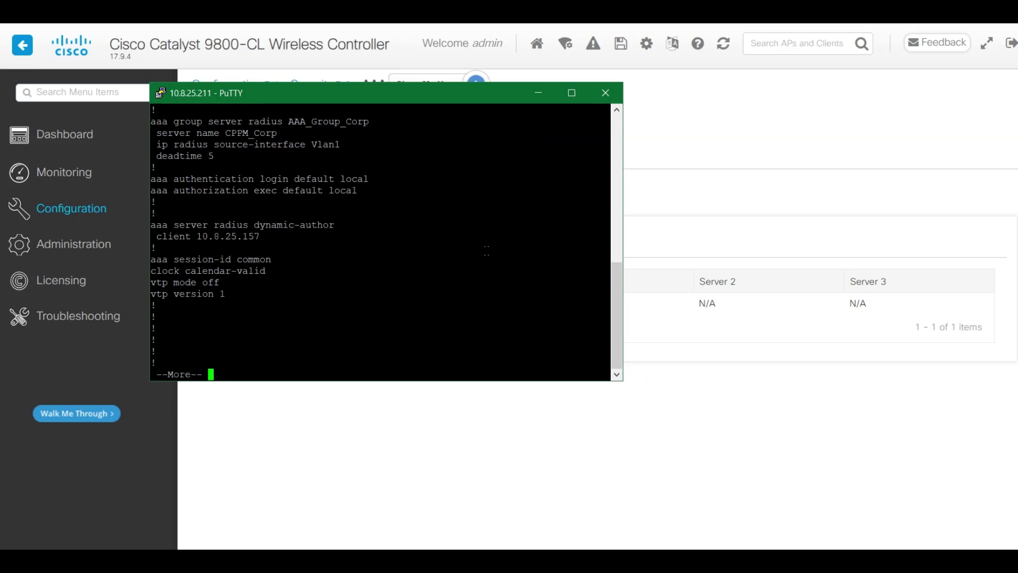
{"action": "key", "text": "q"}
{"action": "scroll", "coordinate": [379, 242], "scroll_direction": "up", "scroll_amount": 4}
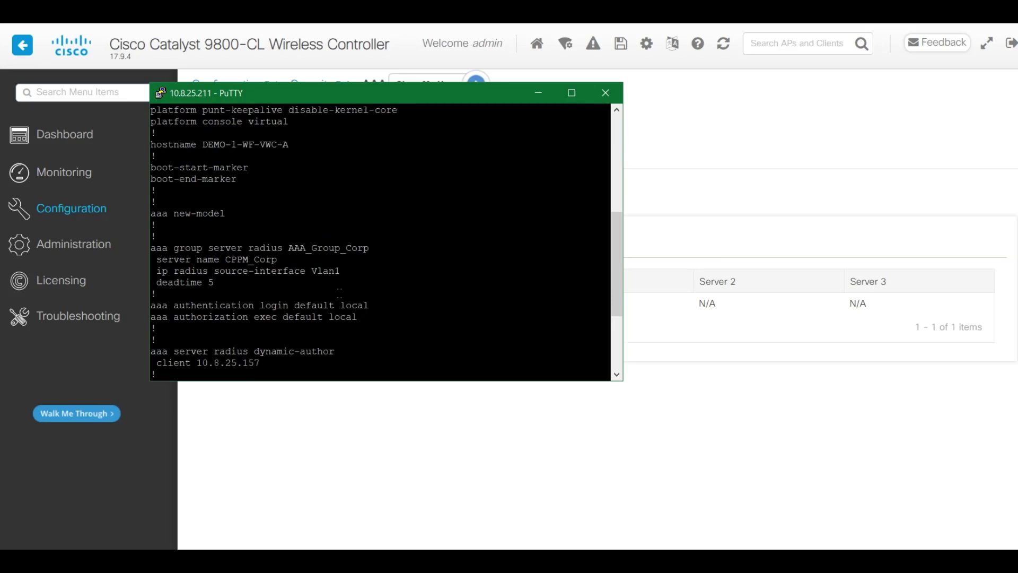
{"action": "scroll", "coordinate": [343, 282], "scroll_direction": "down", "scroll_amount": 4}
{"action": "mouse_move", "coordinate": [610, 289]}
{"action": "left_mouse_down"}
{"action": "mouse_move", "coordinate": [612, 212]}
{"action": "mouse_move", "coordinate": [609, 260]}
{"action": "left_mouse_up"}
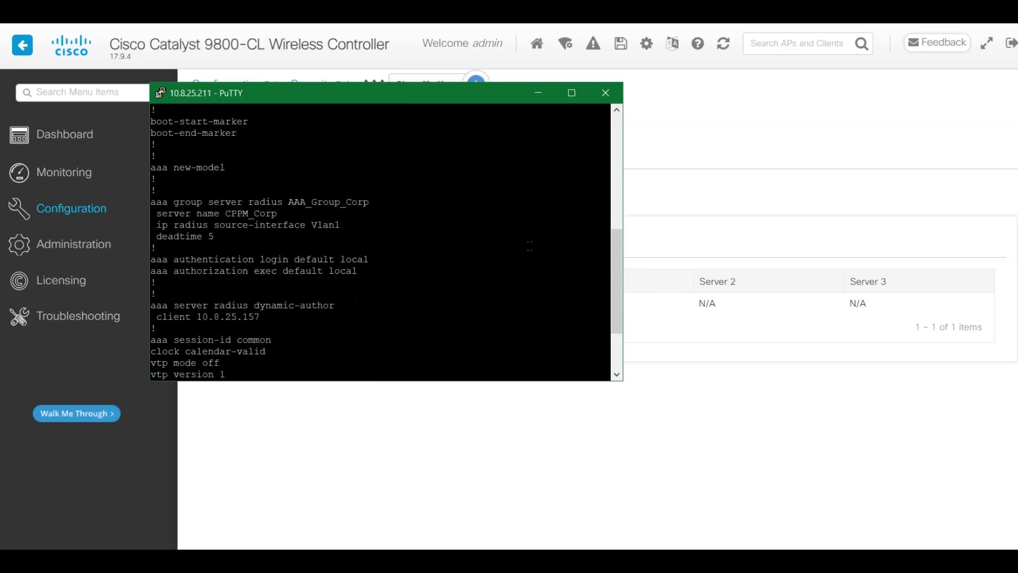
{"action": "triple_click", "coordinate": [305, 202]}
In conf t, set ip radius source-interface GigabitEthernet1 on server group AAA_Group_Corp
{"action": "type", "text": "conf t"}
{"action": "key", "text": "Return"}
{"action": "right_click", "coordinate": [453, 274]}
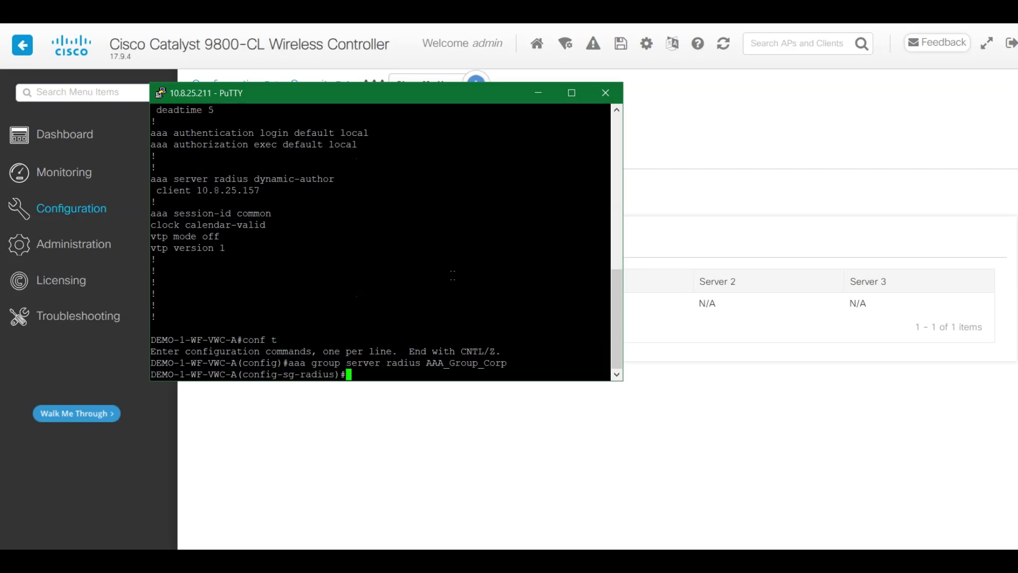
{"action": "right_click", "coordinate": [414, 270]}
{"action": "key", "text": "Left"}
{"action": "key", "text": "Left"}
{"action": "key", "text": "Left"}
{"action": "key", "text": "Left"}
{"action": "key", "text": "Left"}
{"action": "key", "text": "Left"}
{"action": "key", "text": "Left"}
{"action": "key", "text": "Left"}
{"action": "key", "text": "Left"}
{"action": "key", "text": "Left"}
{"action": "key", "text": "Left"}
{"action": "key", "text": "Left"}
{"action": "key", "text": "Left"}
{"action": "key", "text": "Left"}
{"action": "key", "text": "Left"}
{"action": "key", "text": "Left"}
{"action": "key", "text": "Left"}
{"action": "key", "text": "Left"}
{"action": "key", "text": "Left"}
{"action": "key", "text": "Left"}
{"action": "key", "text": "Left"}
{"action": "key", "text": "Left"}
{"action": "key", "text": "Left"}
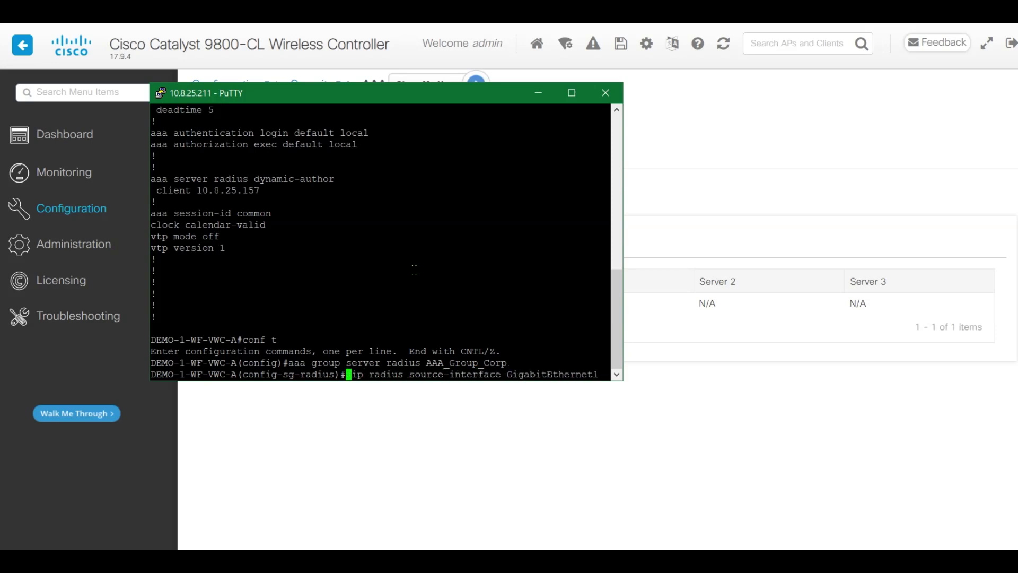
{"action": "key", "text": "Return"}
Exit configuration mode, save with wr, and return to the browser
{"action": "type", "text": "end"}
{"action": "key", "text": "Return"}
{"action": "type", "text": "wr"}
{"action": "key", "text": "Return"}
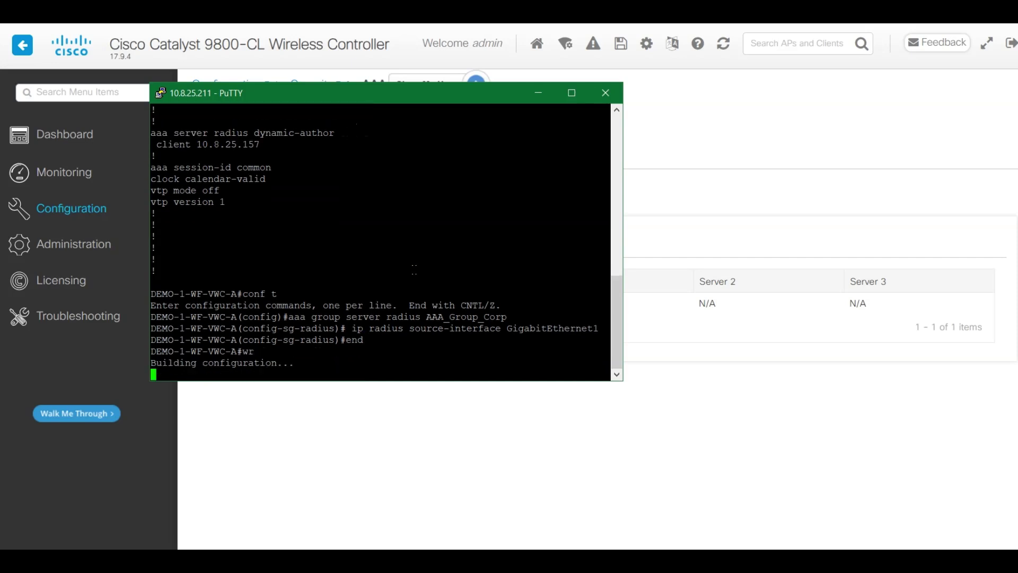
{"action": "key", "text": "alt+Tab"}
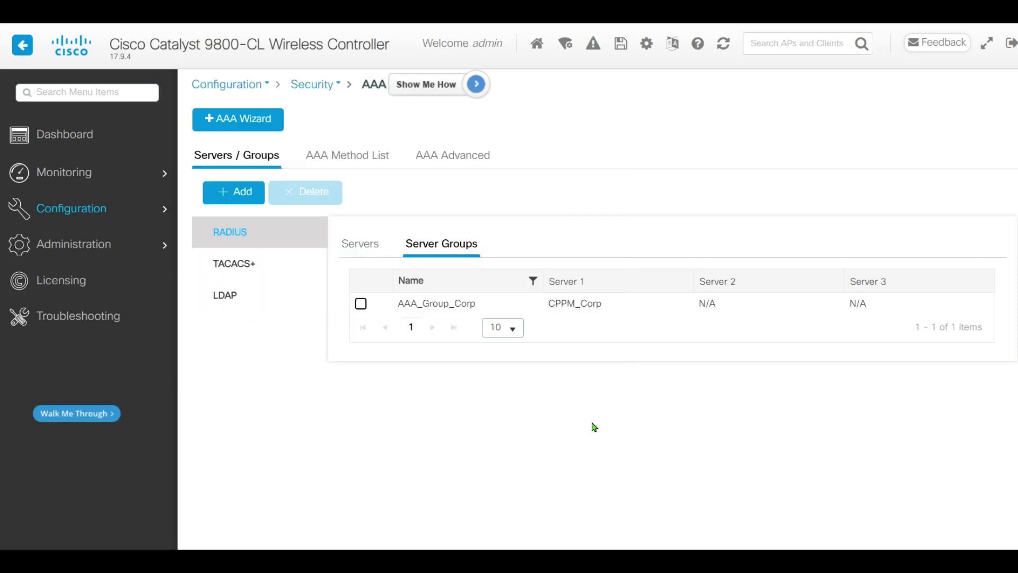
Navigate to AAA Method List > Authentication and open the form for a new list
{"action": "left_click", "coordinate": [106, 215]}
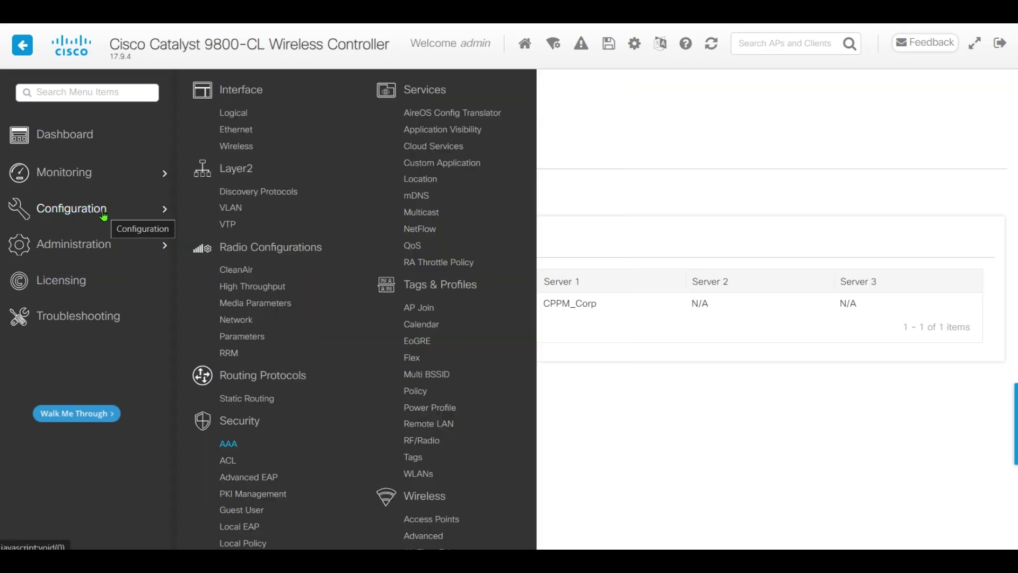
{"action": "left_click", "coordinate": [756, 430]}
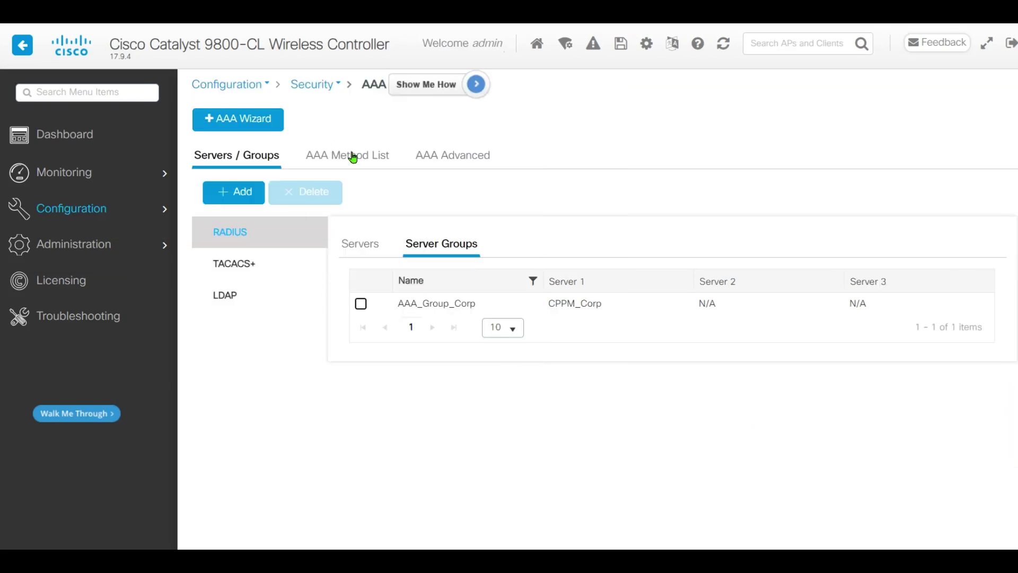
{"action": "left_click", "coordinate": [373, 158]}
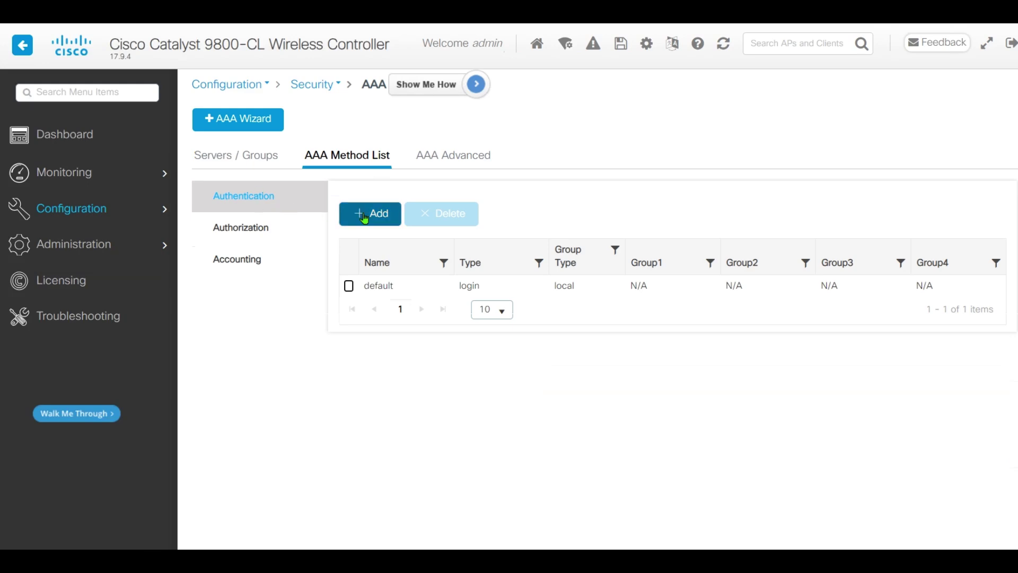
{"action": "left_click", "coordinate": [361, 225]}
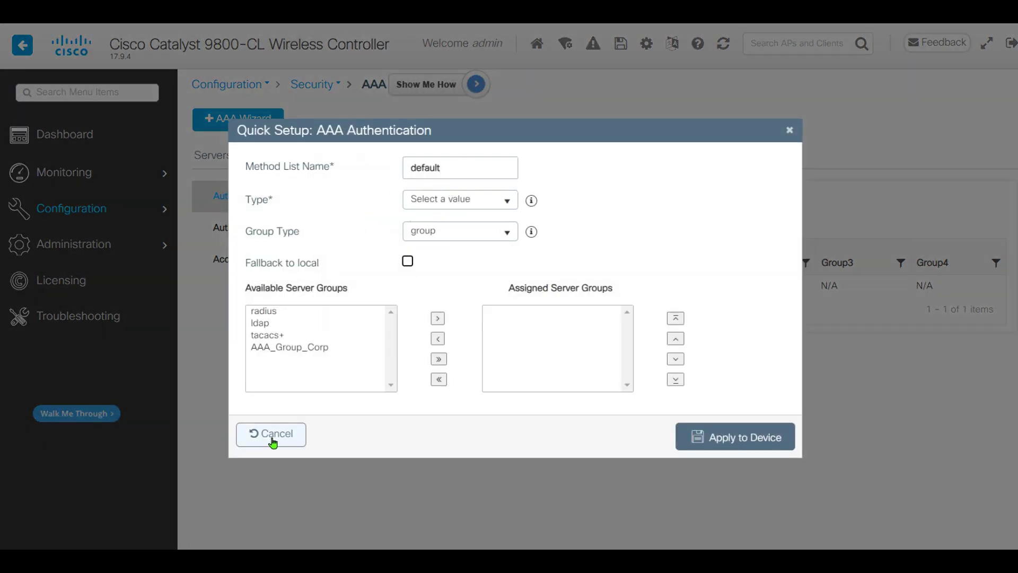
{"action": "left_click", "coordinate": [278, 440]}
{"action": "left_click", "coordinate": [380, 213]}
Name the list Dot1X_Authentication, type dot1x, assign AAA_Group_Corp, and apply it
{"action": "double_click", "coordinate": [463, 172]}
{"action": "type", "text": "Dot1"}
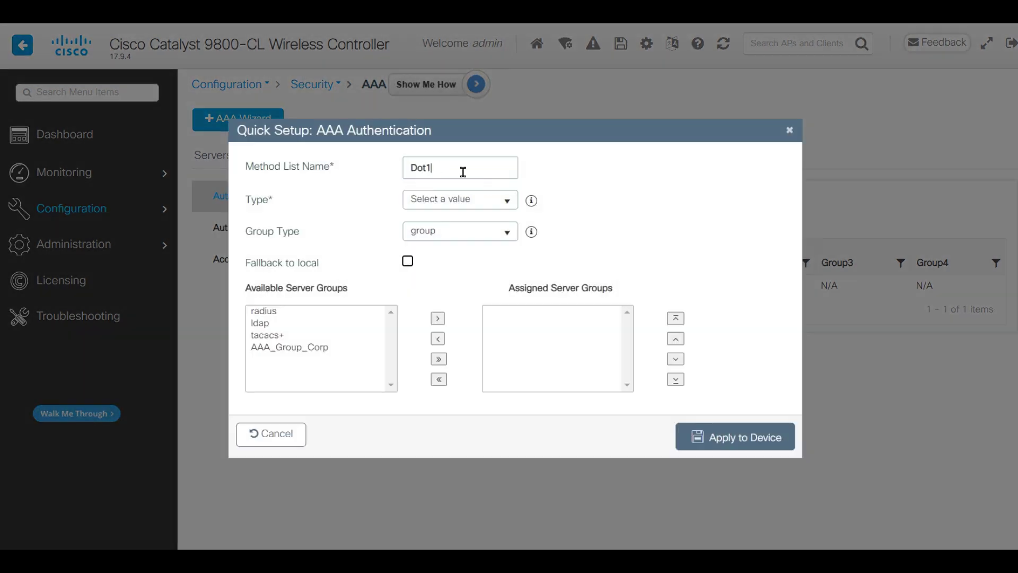
{"action": "type", "text": "X_Authentication"}
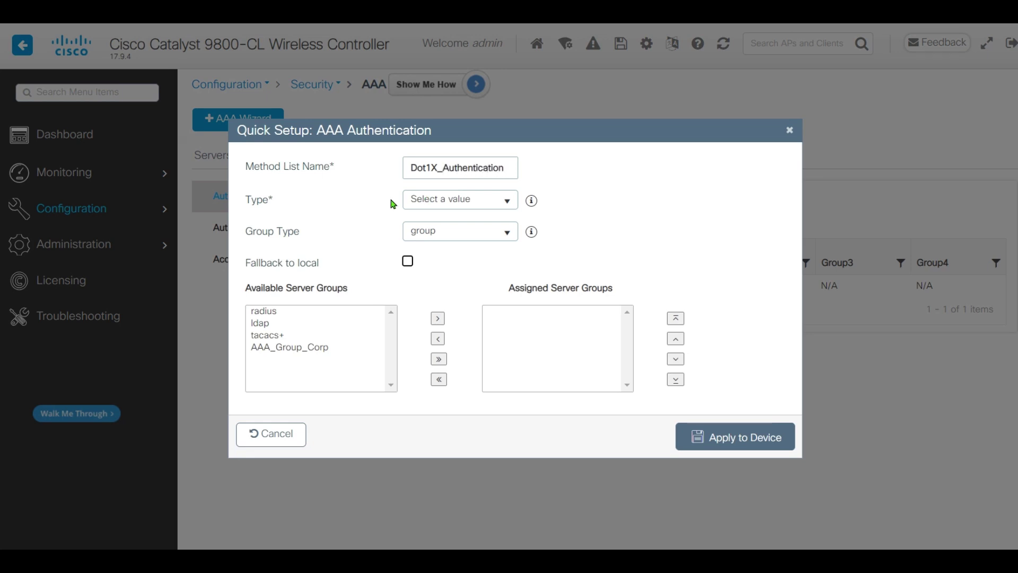
{"action": "left_click", "coordinate": [439, 202]}
{"action": "left_click", "coordinate": [411, 237]}
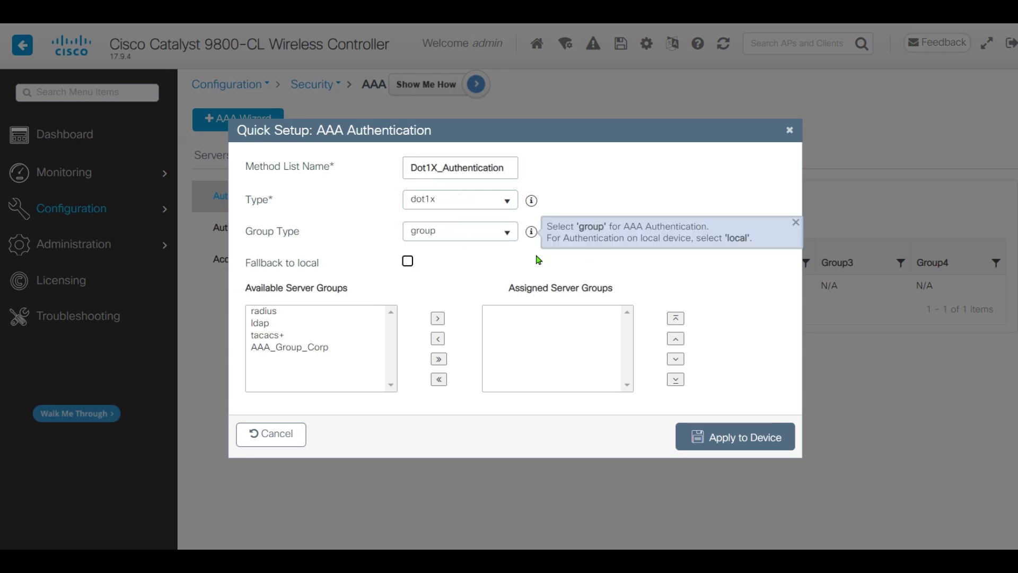
{"action": "left_click", "coordinate": [290, 347]}
{"action": "left_click", "coordinate": [438, 318]}
{"action": "left_click", "coordinate": [737, 445]}
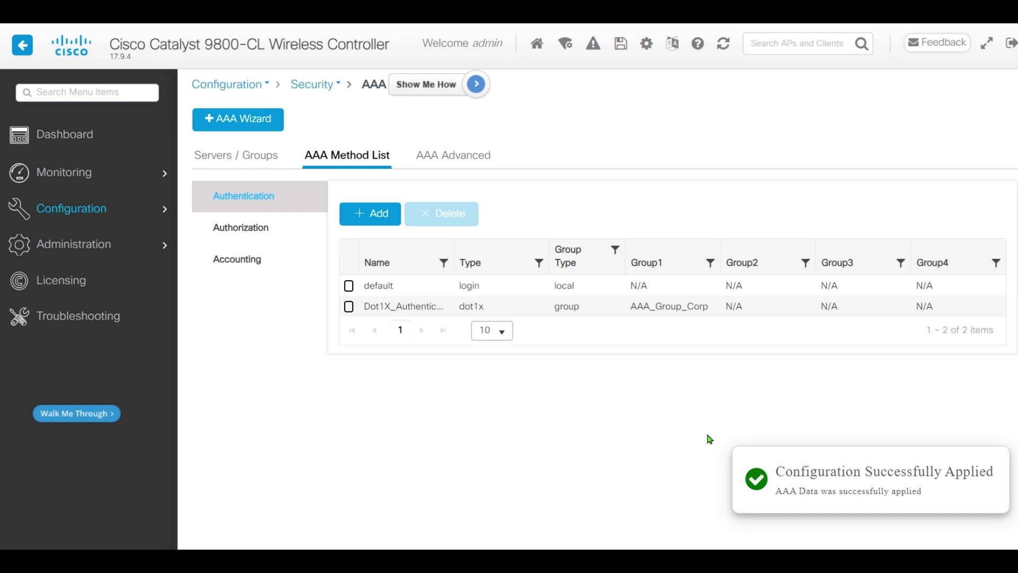
Add an enabled WLAN with profile name and SSID WP_Corp
{"action": "mouse_move", "coordinate": [80, 208]}
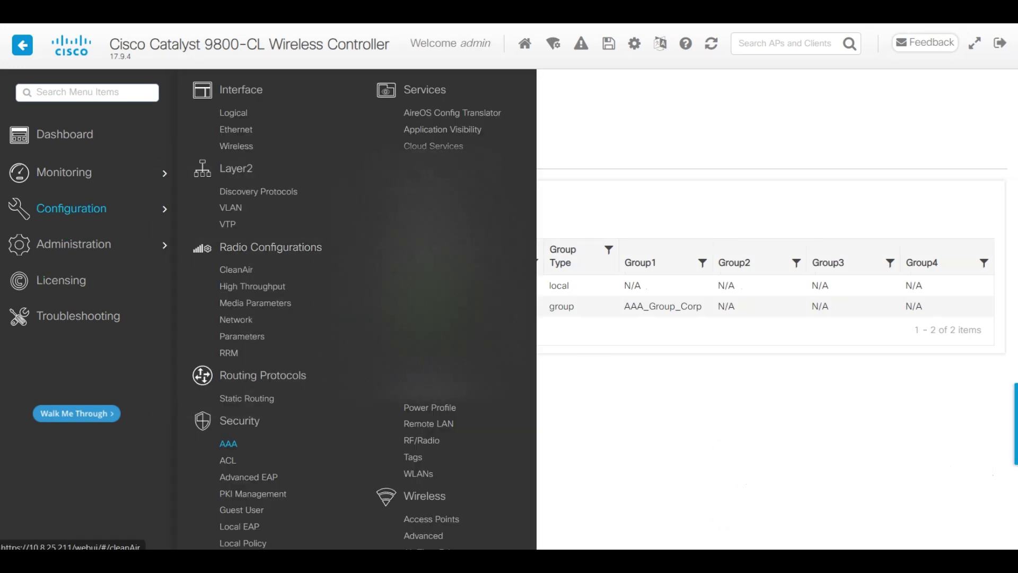
{"action": "left_click", "coordinate": [424, 474]}
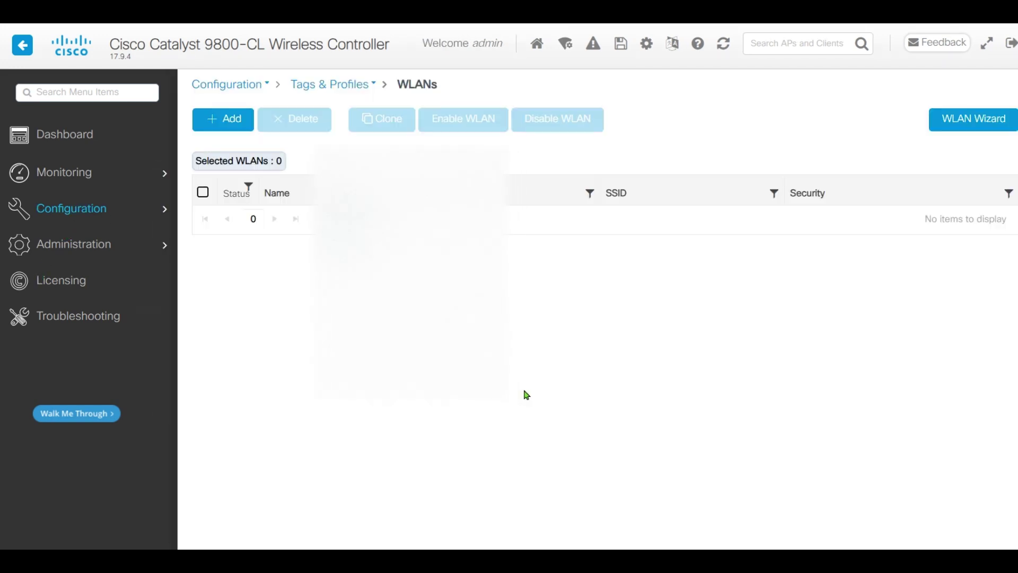
{"action": "left_click", "coordinate": [223, 122]}
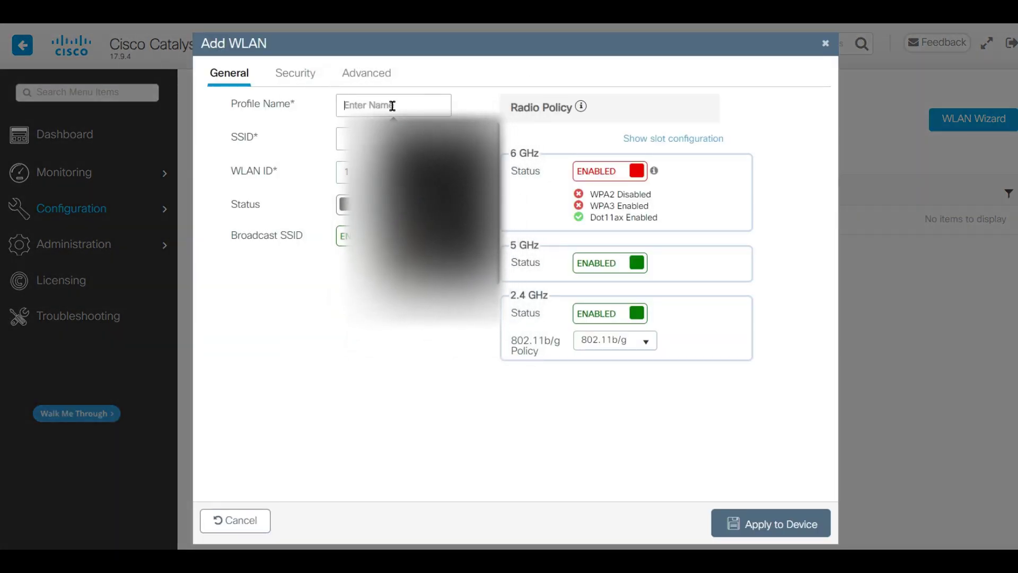
{"action": "type", "text": "WP_Corp"}
{"action": "key", "text": "Tab"}
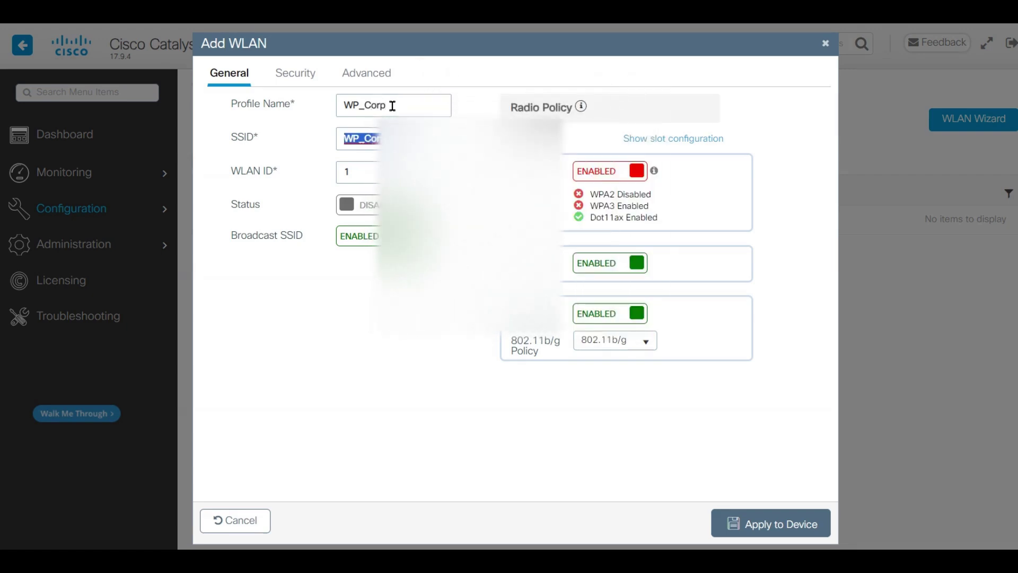
{"action": "key", "text": "Tab"}
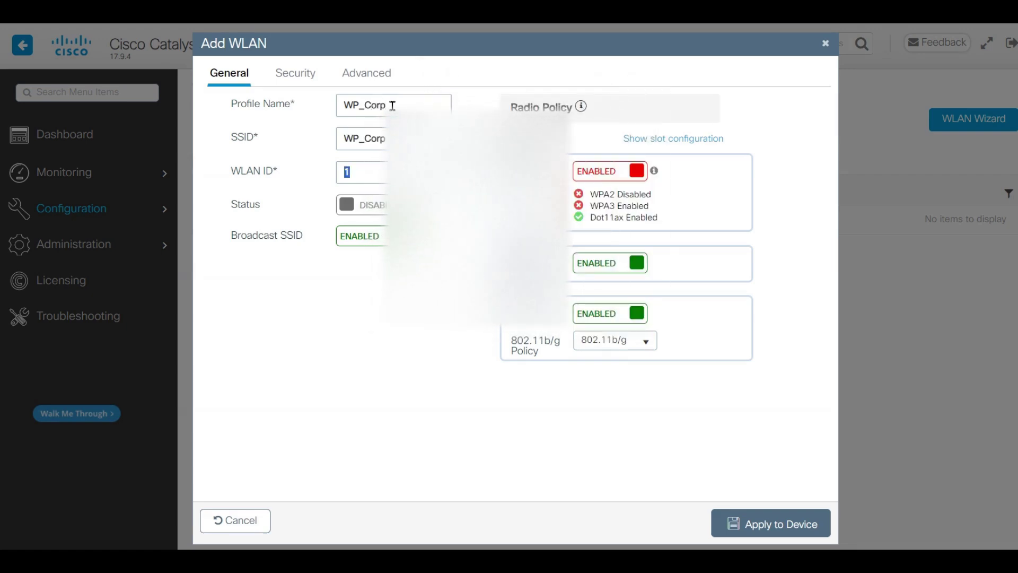
{"action": "left_click", "coordinate": [350, 205]}
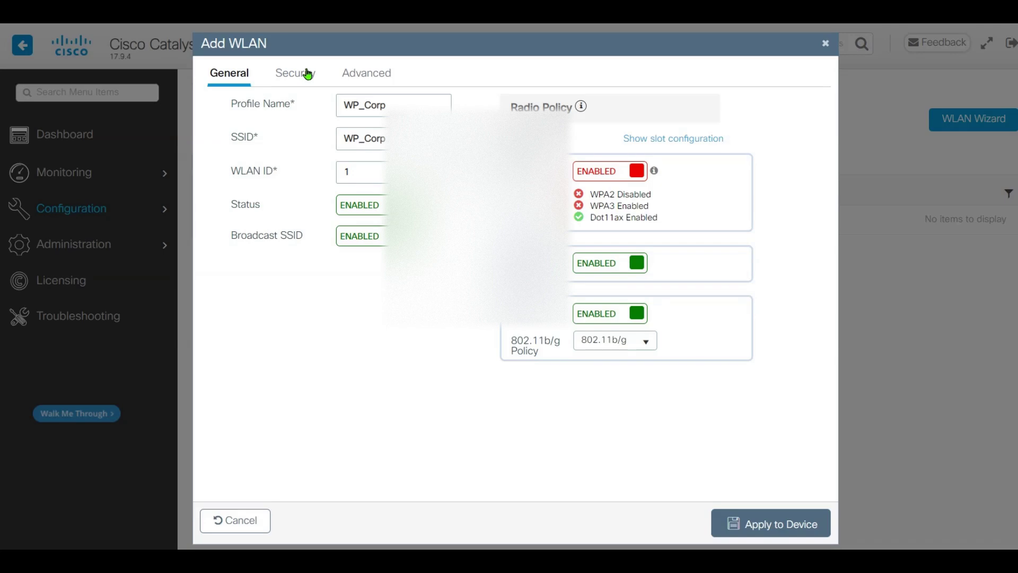
Set the WLAN's AAA authentication list to Dot1X_Authentication and apply it
{"action": "left_click", "coordinate": [293, 79]}
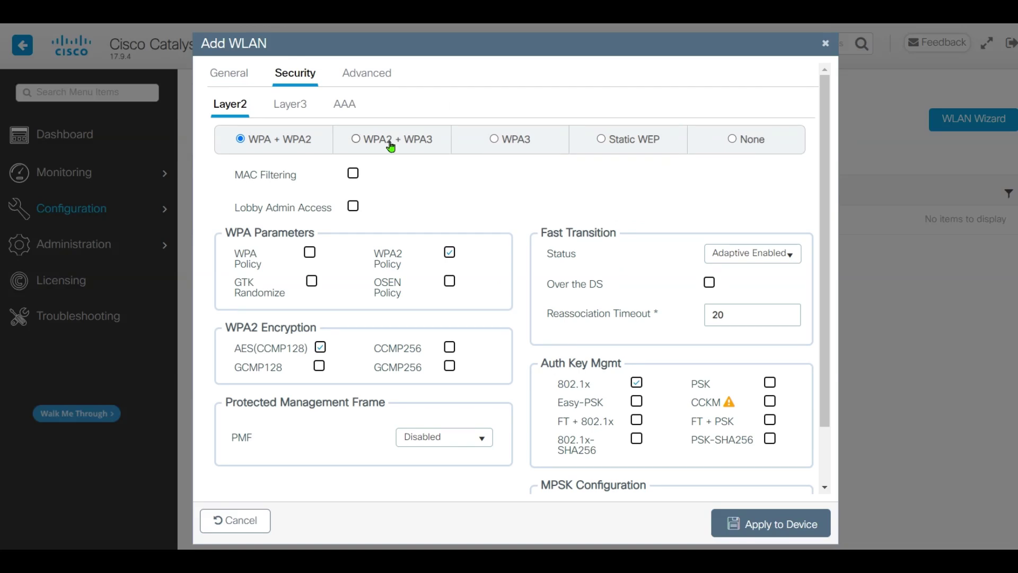
{"action": "left_click", "coordinate": [352, 116]}
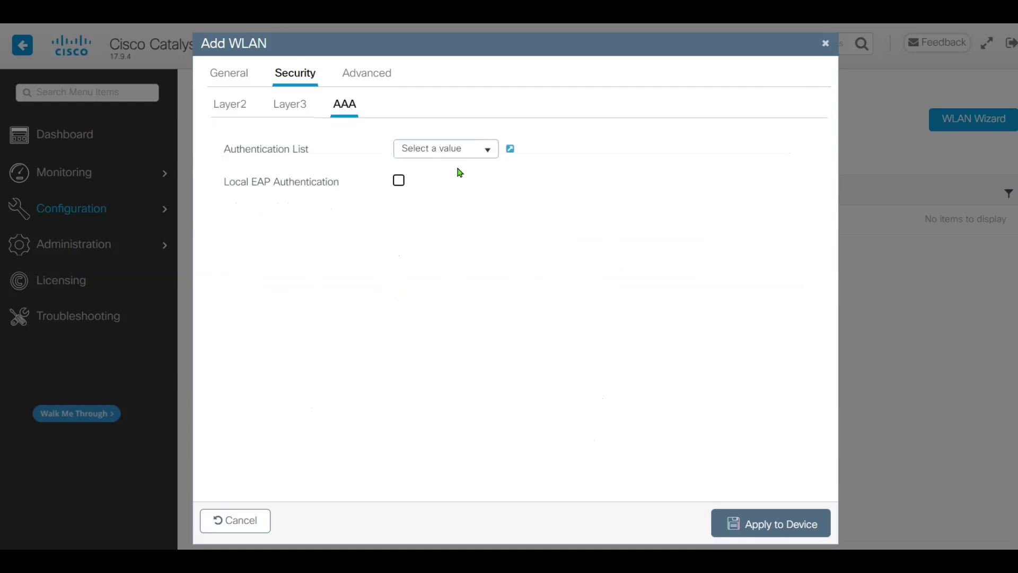
{"action": "left_click", "coordinate": [488, 150]}
{"action": "left_click", "coordinate": [457, 187]}
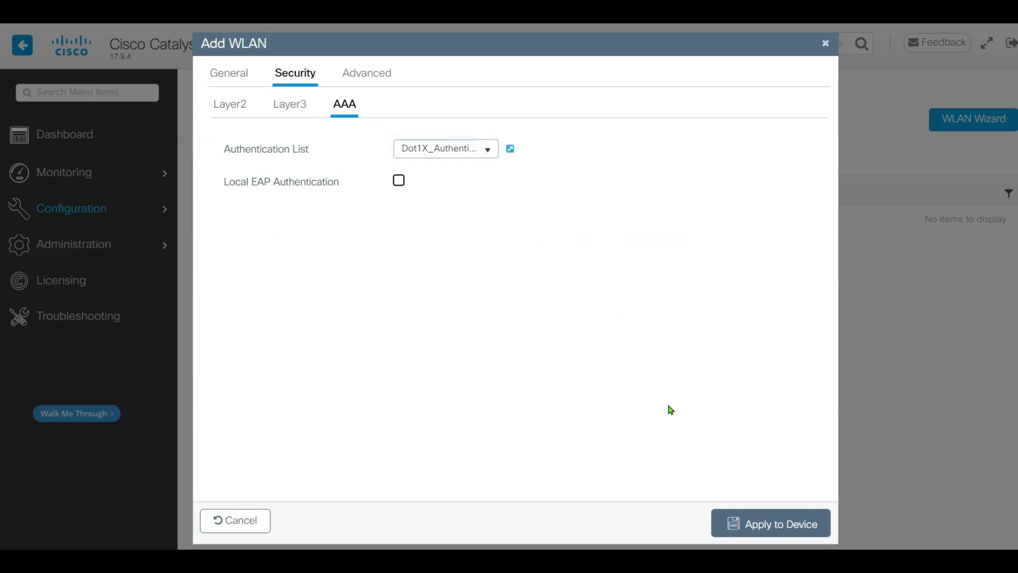
{"action": "left_click", "coordinate": [769, 527]}
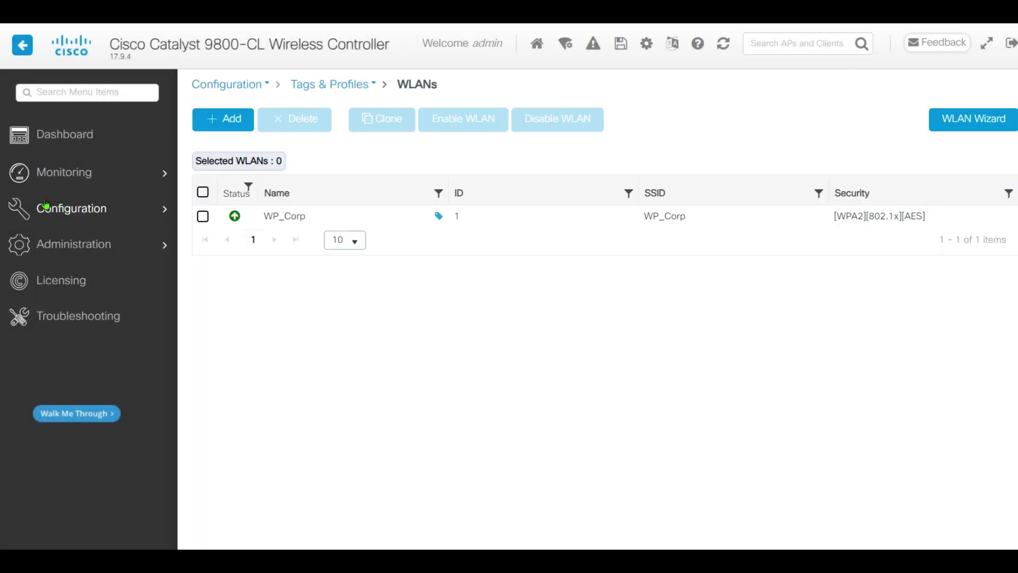
Start a new policy profile named PP_Corp with description 'Policy Profile for Corp'
{"action": "mouse_move", "coordinate": [127, 210]}
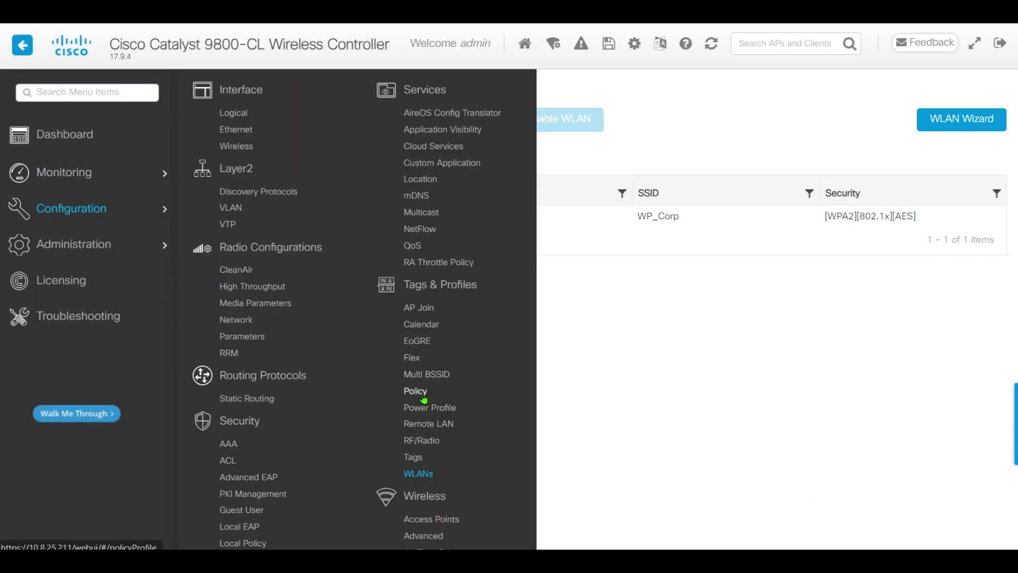
{"action": "left_click", "coordinate": [416, 391]}
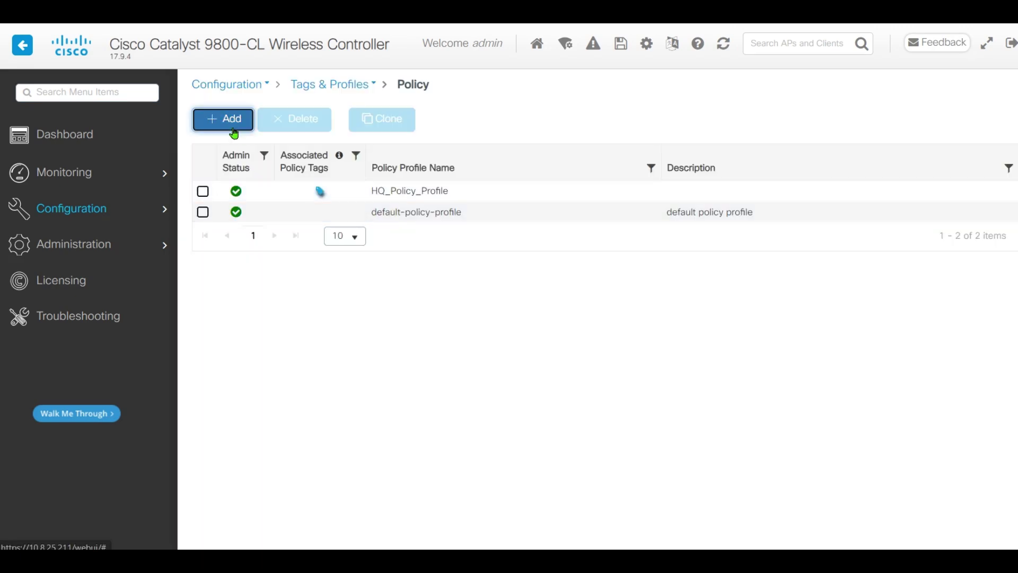
{"action": "left_click", "coordinate": [223, 120]}
{"action": "type", "text": "PP_Corp"}
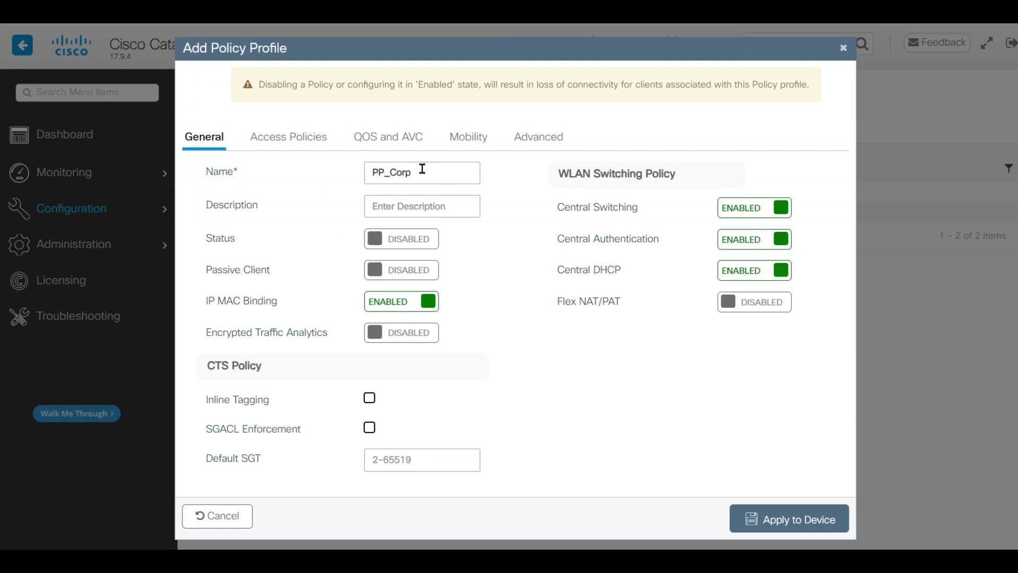
{"action": "key", "text": "Tab"}
{"action": "type", "text": "P"}
{"action": "key", "text": "BackSpace"}
{"action": "type", "text": "Policy Profile for Corp"}
Keep central authentication on, disable central switching and central DHCP, and enable the profile
{"action": "left_click", "coordinate": [762, 245]}
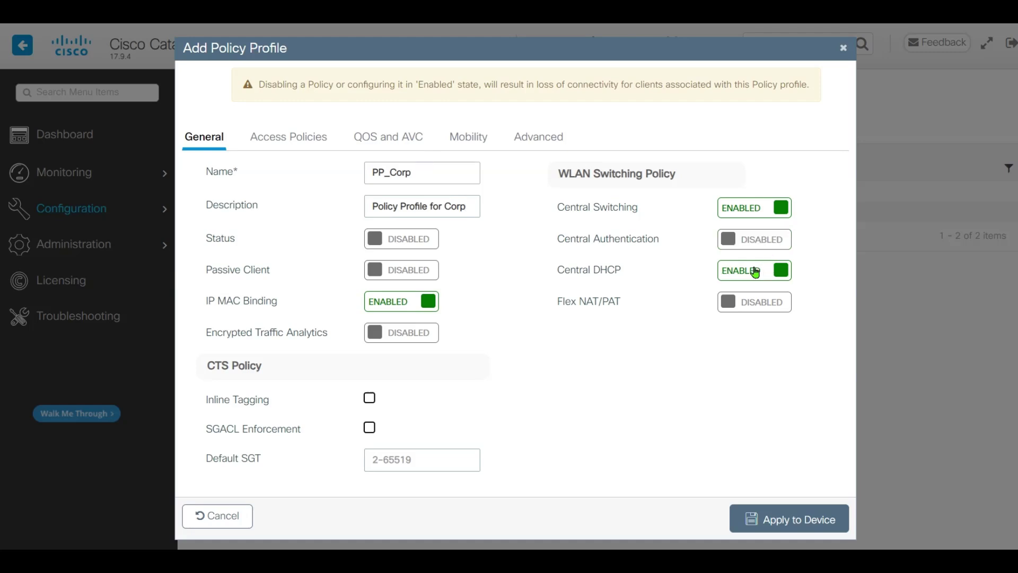
{"action": "left_click", "coordinate": [763, 240]}
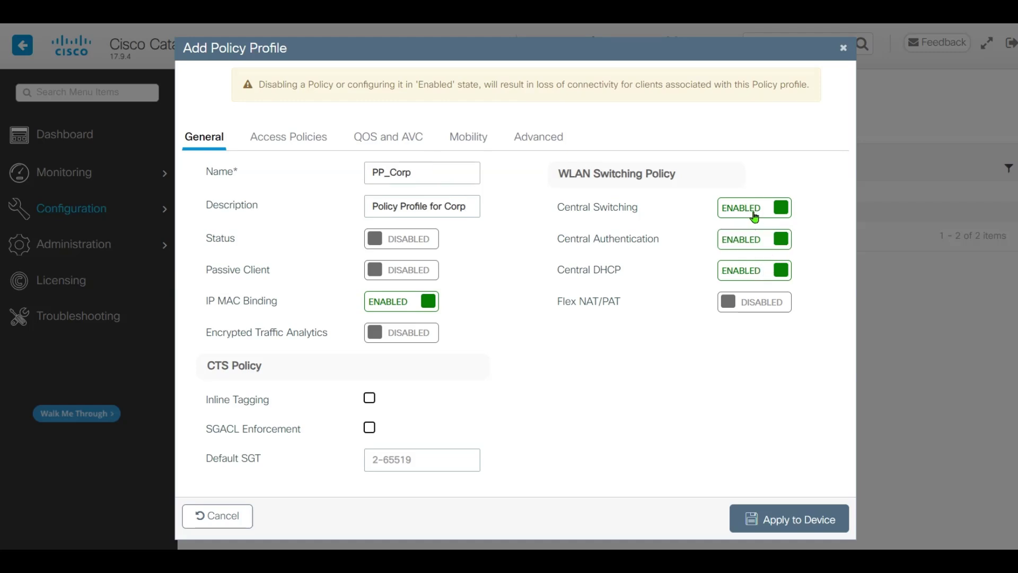
{"action": "left_click", "coordinate": [769, 212]}
{"action": "left_click", "coordinate": [664, 330]}
{"action": "left_click", "coordinate": [766, 271]}
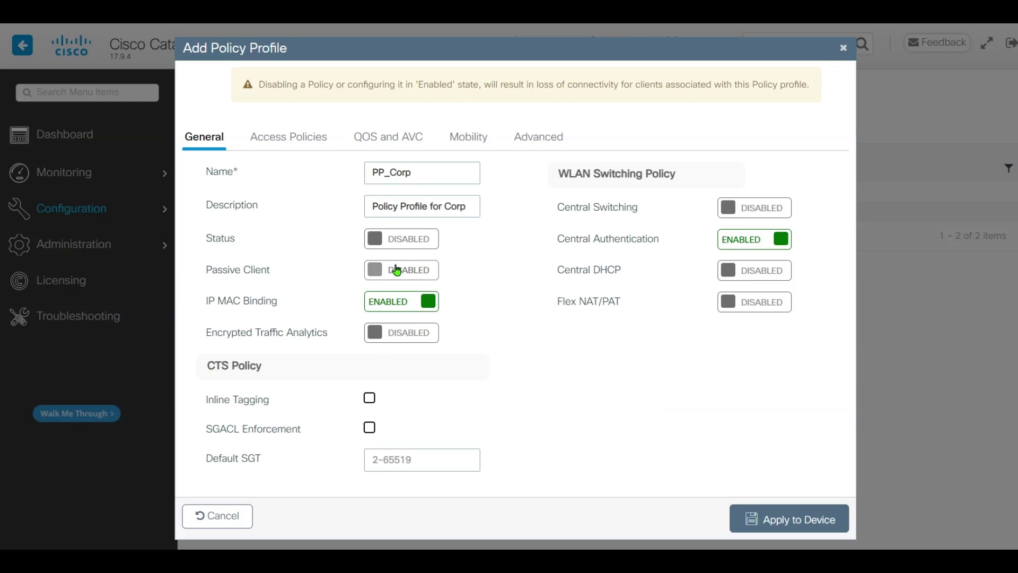
{"action": "left_click", "coordinate": [395, 241]}
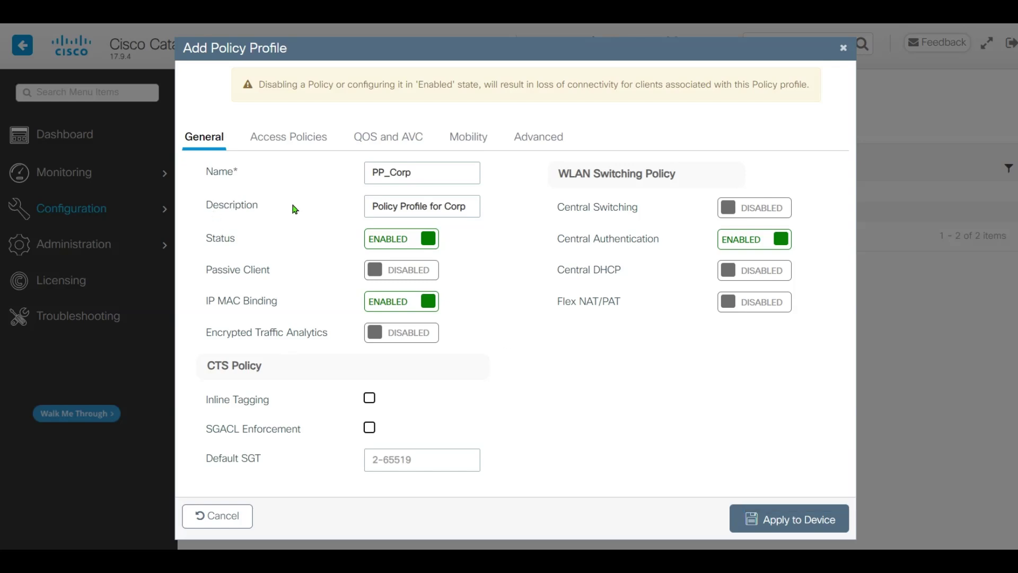
Set the profile's access-policy VLAN to 88 and apply PP_Corp to the controller
{"action": "left_click", "coordinate": [294, 139]}
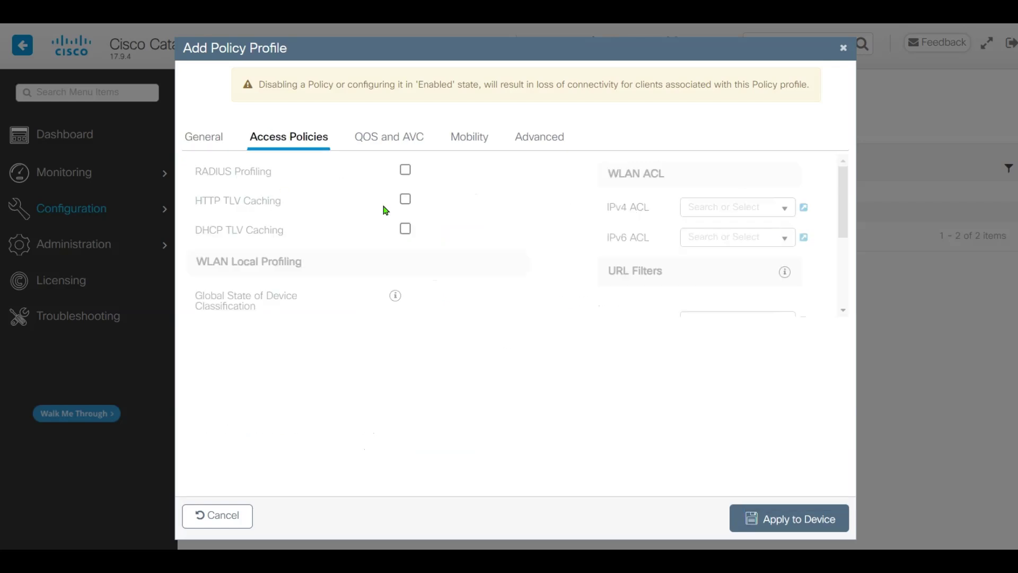
{"action": "left_click", "coordinate": [467, 400]}
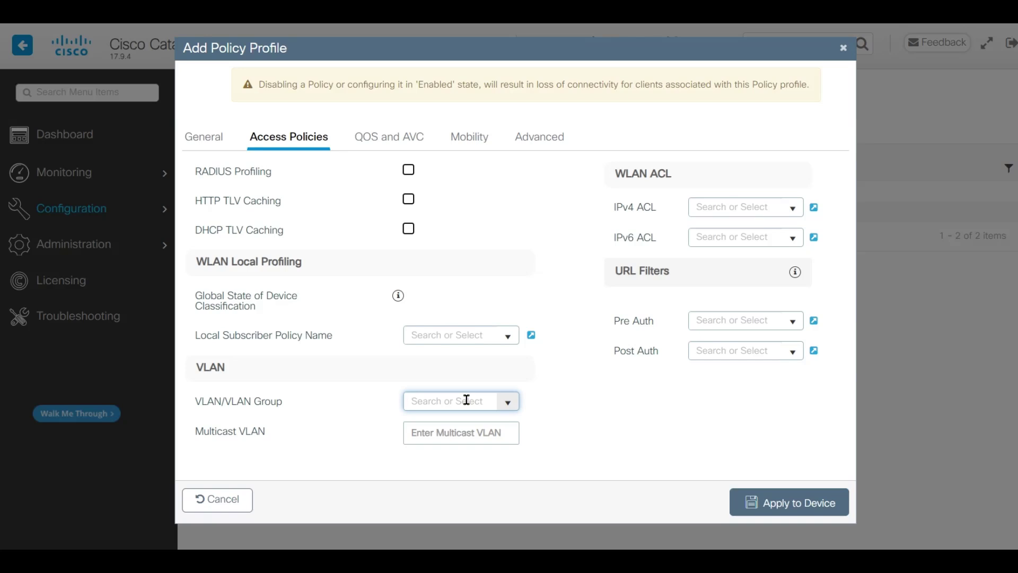
{"action": "type", "text": "88"}
{"action": "left_click", "coordinate": [766, 506]}
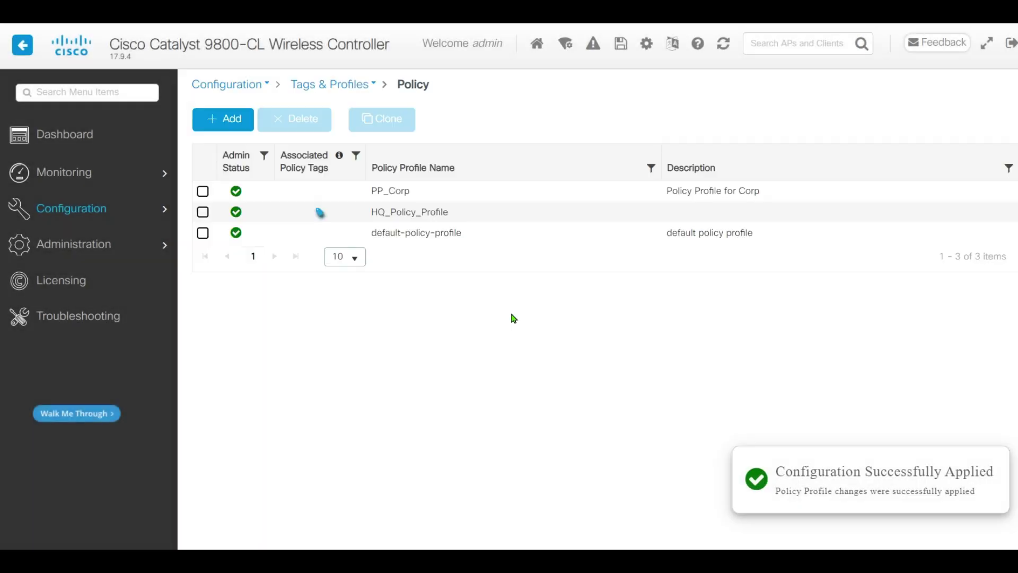
{"action": "left_click", "coordinate": [159, 208]}
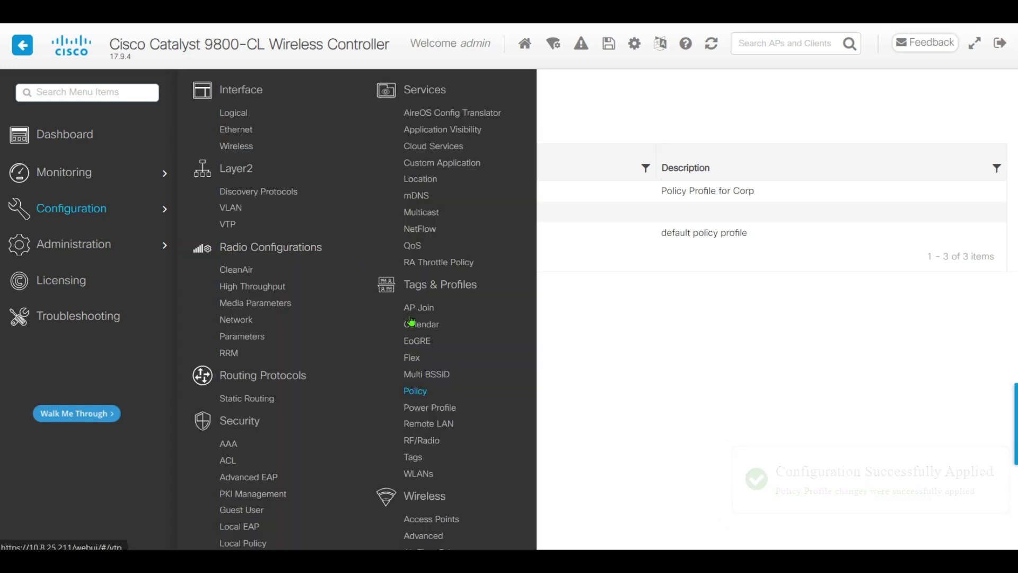
Add policy tag PT_Branch with a WLAN-POLICY map of WP_Corp to PP_Corp and apply it
{"action": "left_click", "coordinate": [416, 458]}
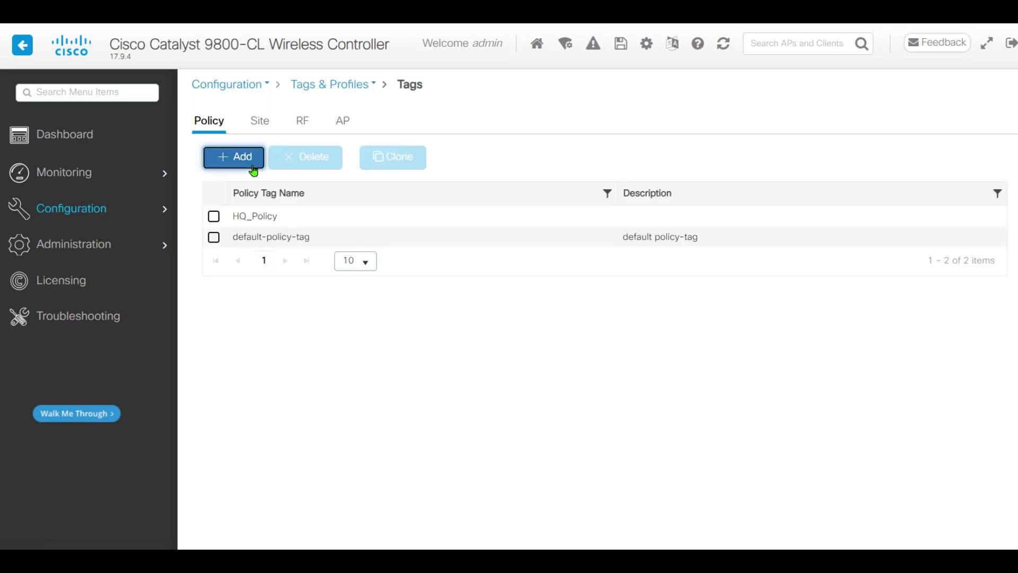
{"action": "left_click", "coordinate": [254, 172]}
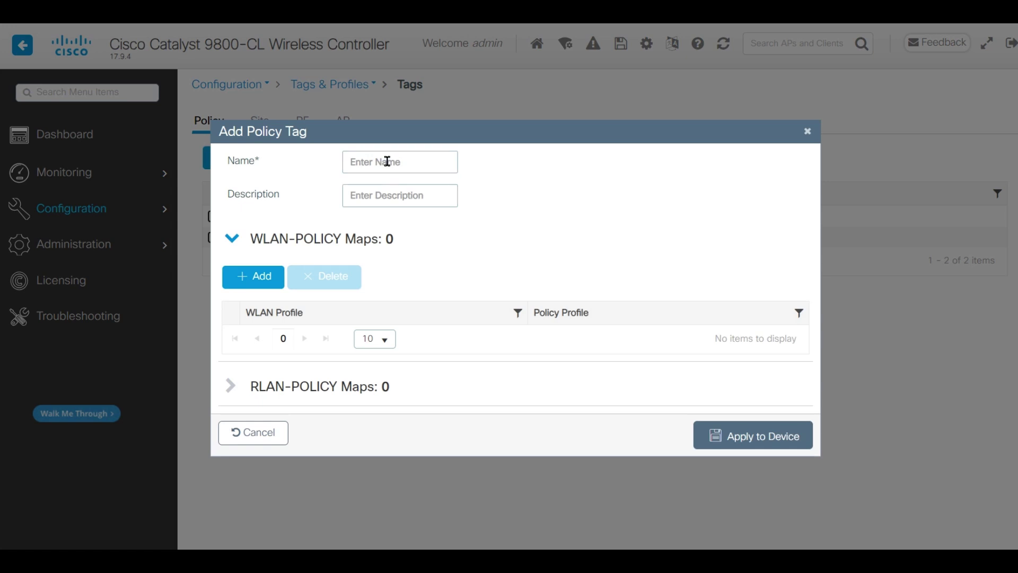
{"action": "type", "text": "PT_Branch"}
{"action": "left_click", "coordinate": [252, 277]}
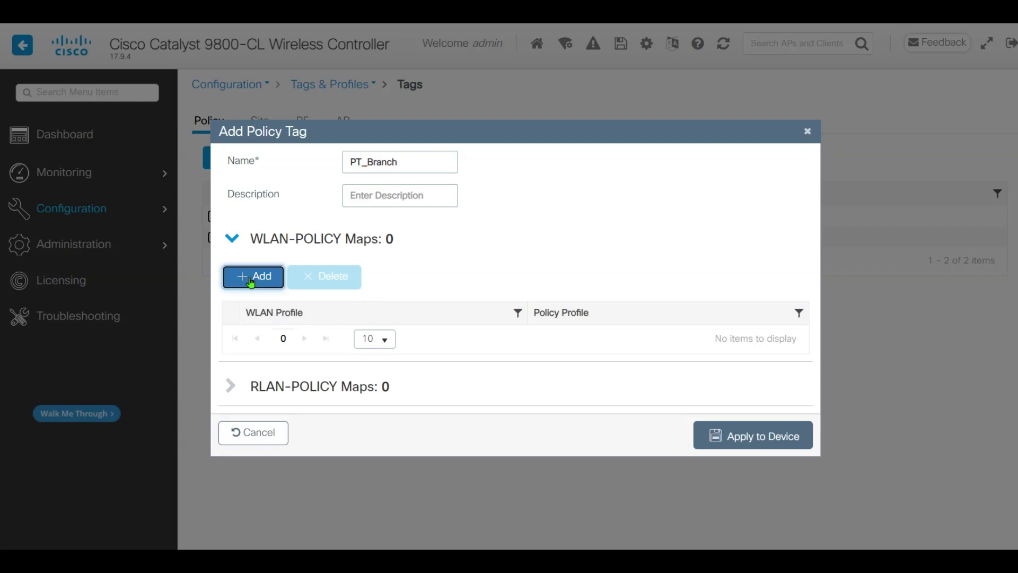
{"action": "left_click", "coordinate": [447, 404]}
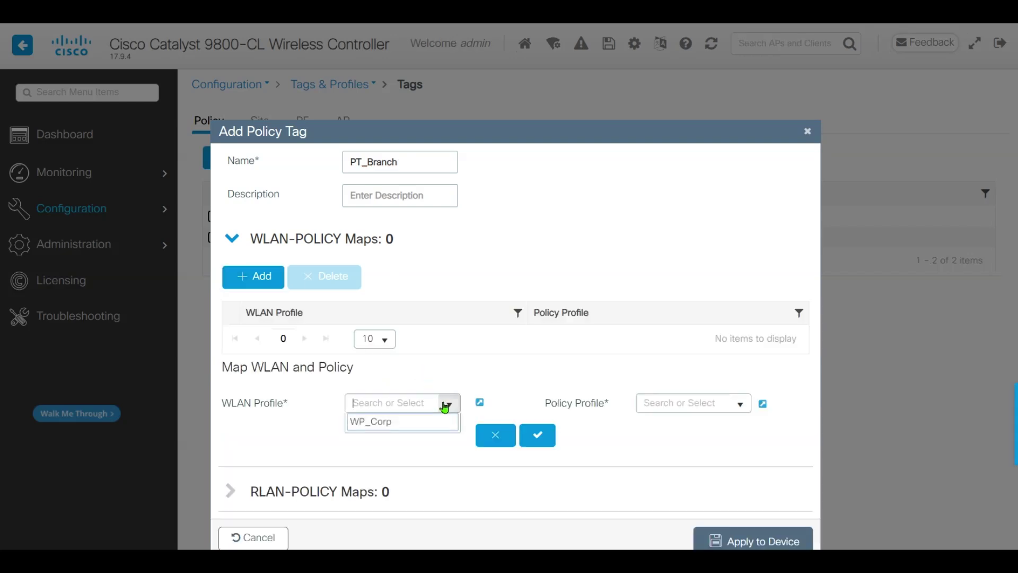
{"action": "left_click", "coordinate": [416, 425]}
{"action": "left_click", "coordinate": [738, 408]}
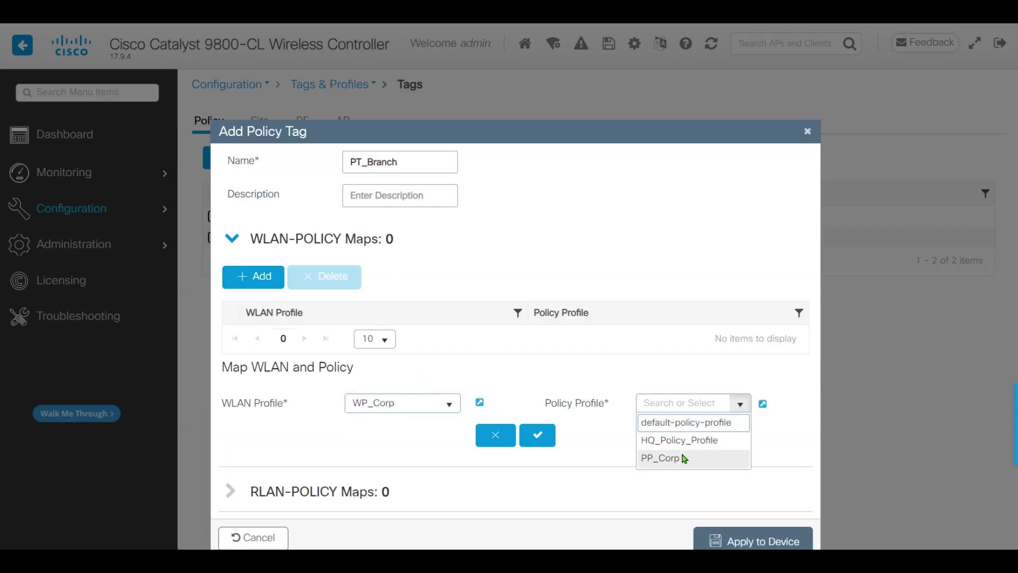
{"action": "left_click", "coordinate": [684, 457]}
{"action": "left_click", "coordinate": [537, 436]}
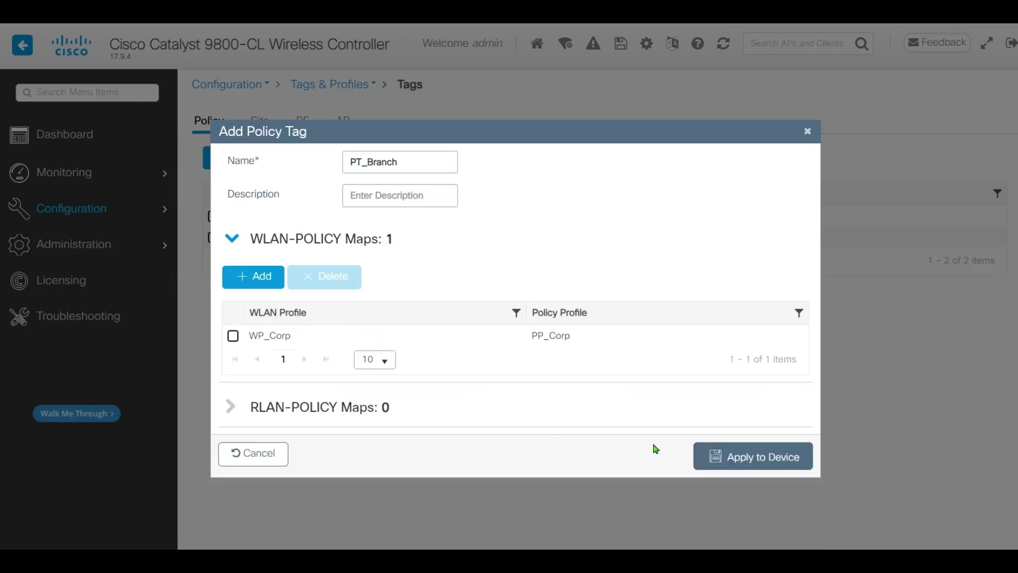
{"action": "left_click", "coordinate": [753, 460]}
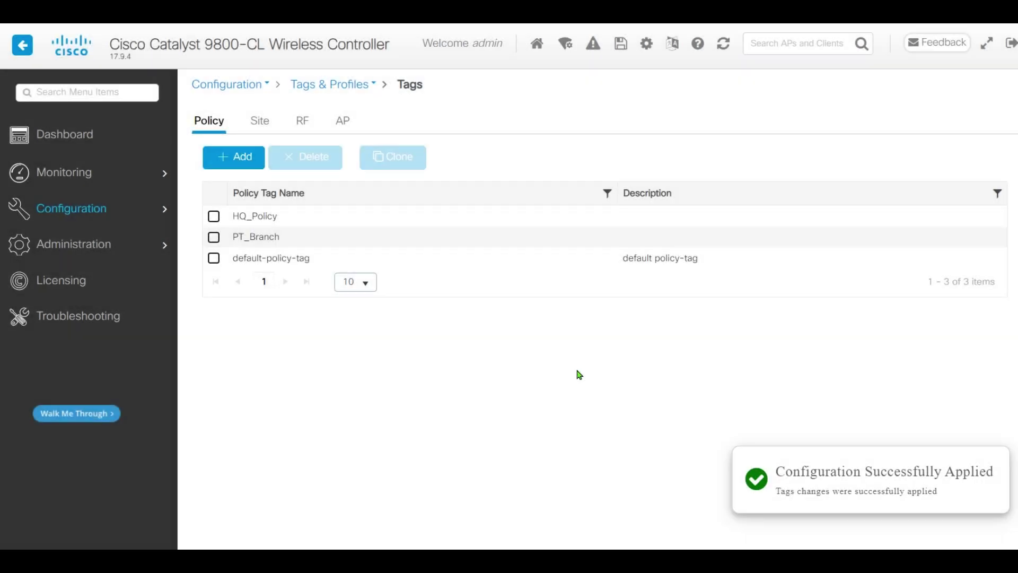
Open the APJP_Branch AP join profile, cancel without saving, and go to the Flex profiles page
{"action": "mouse_move", "coordinate": [90, 209]}
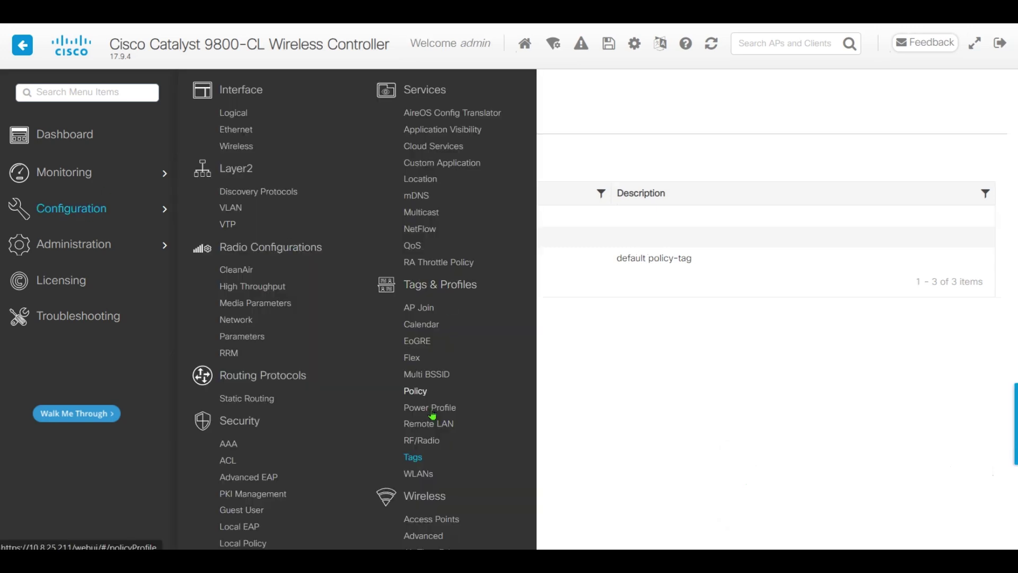
{"action": "left_click", "coordinate": [419, 307]}
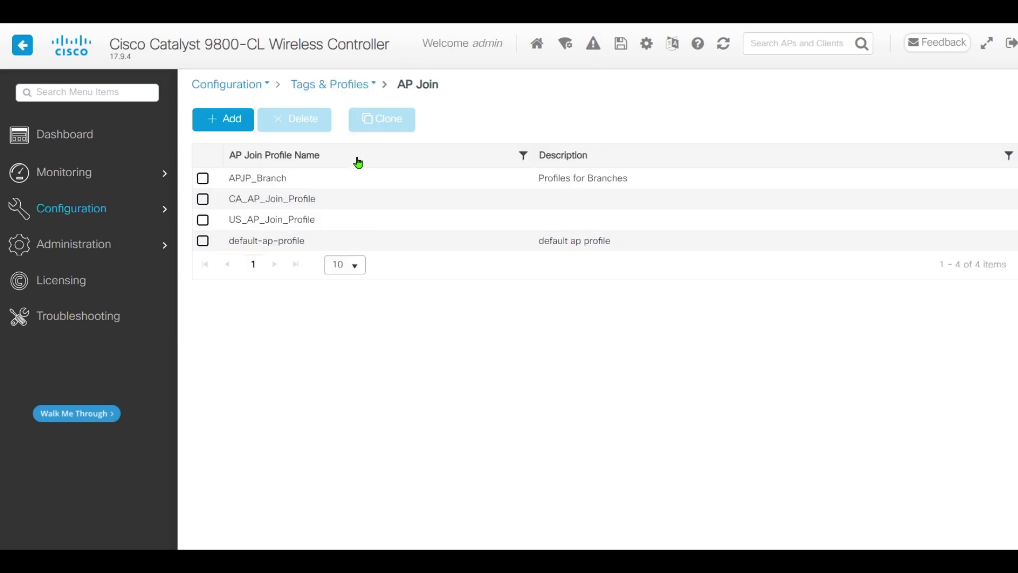
{"action": "left_click", "coordinate": [264, 179]}
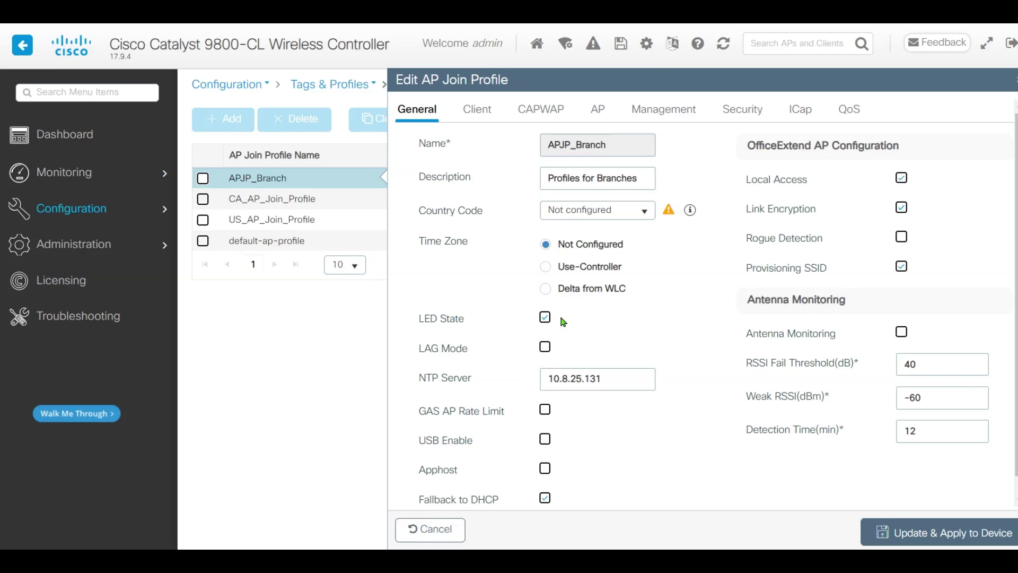
{"action": "left_click", "coordinate": [437, 529]}
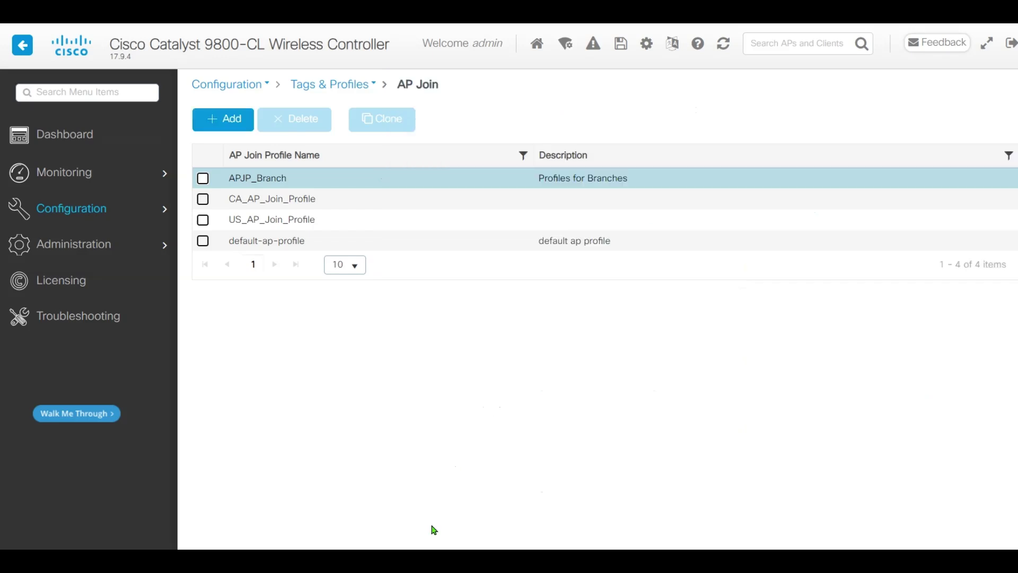
{"action": "mouse_move", "coordinate": [91, 210]}
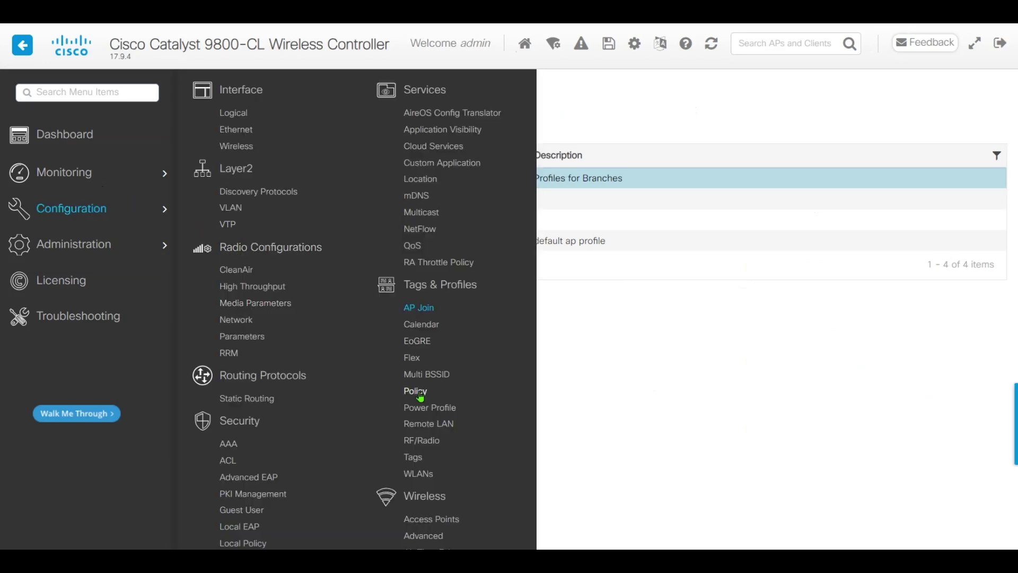
{"action": "left_click", "coordinate": [415, 359]}
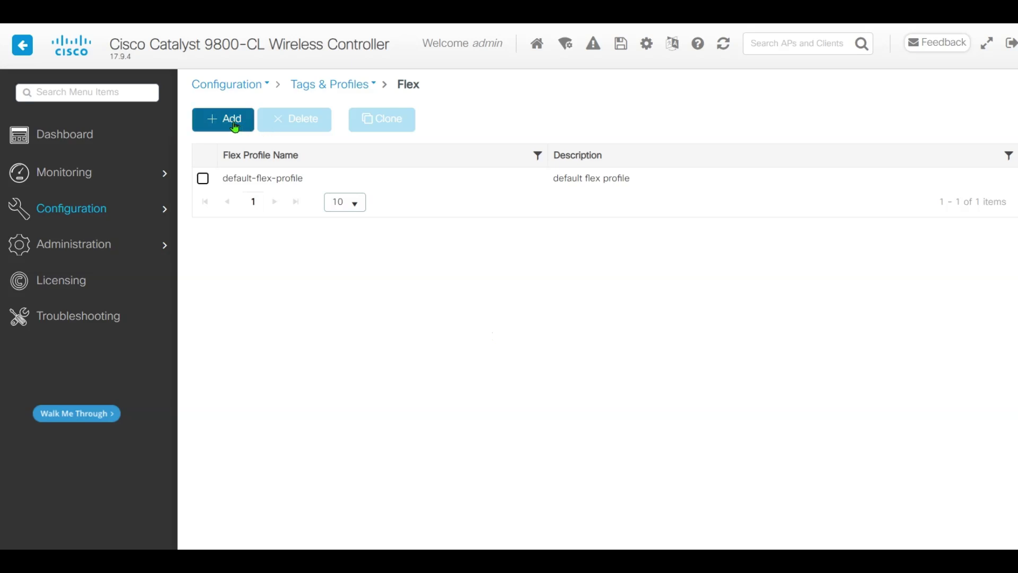
Start flex profile FP_Branch with description 'Flex Profile for branches'
{"action": "left_click", "coordinate": [230, 124]}
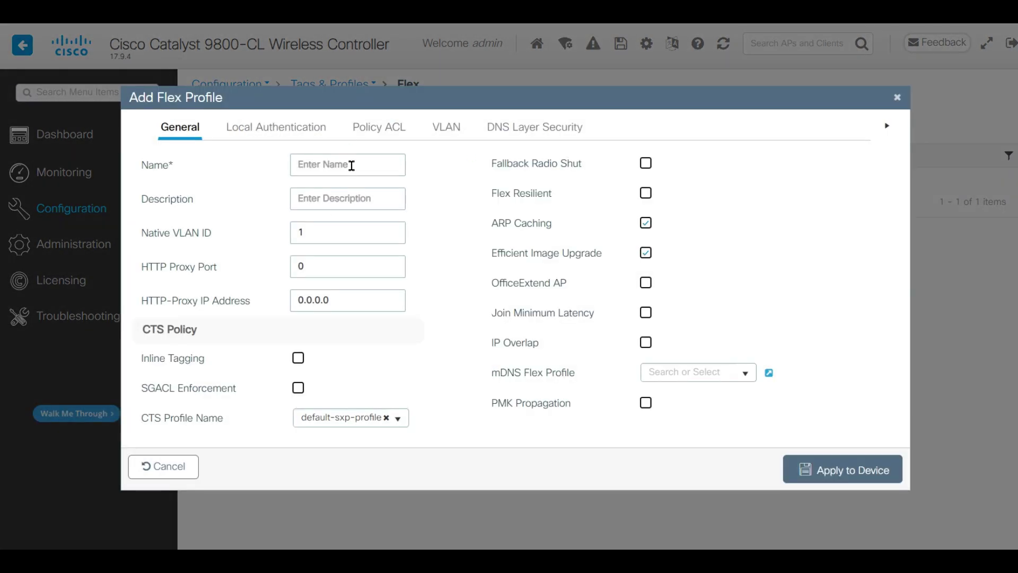
{"action": "left_click", "coordinate": [350, 165]}
{"action": "type", "text": "FP"}
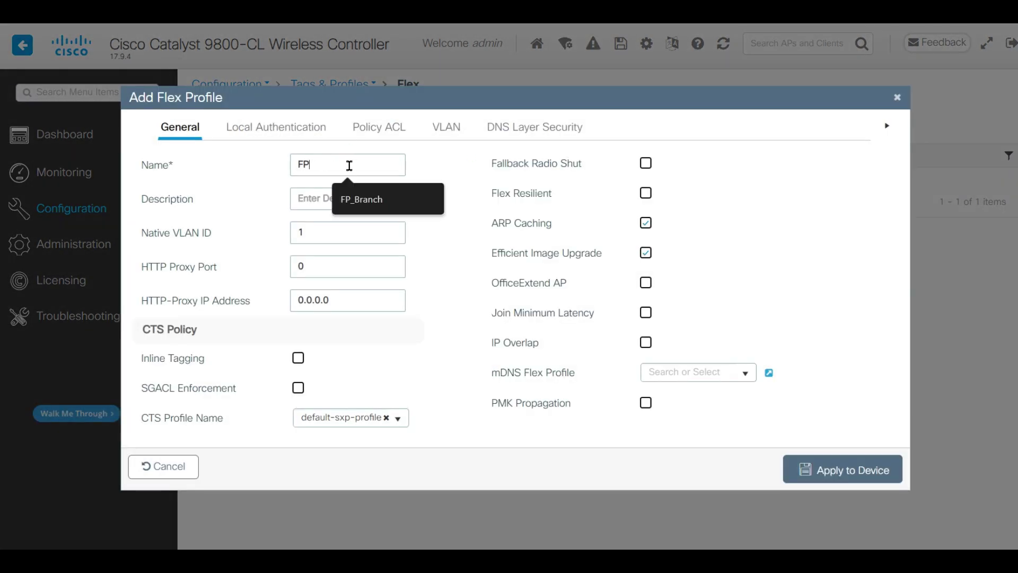
{"action": "type", "text": "_Branch"}
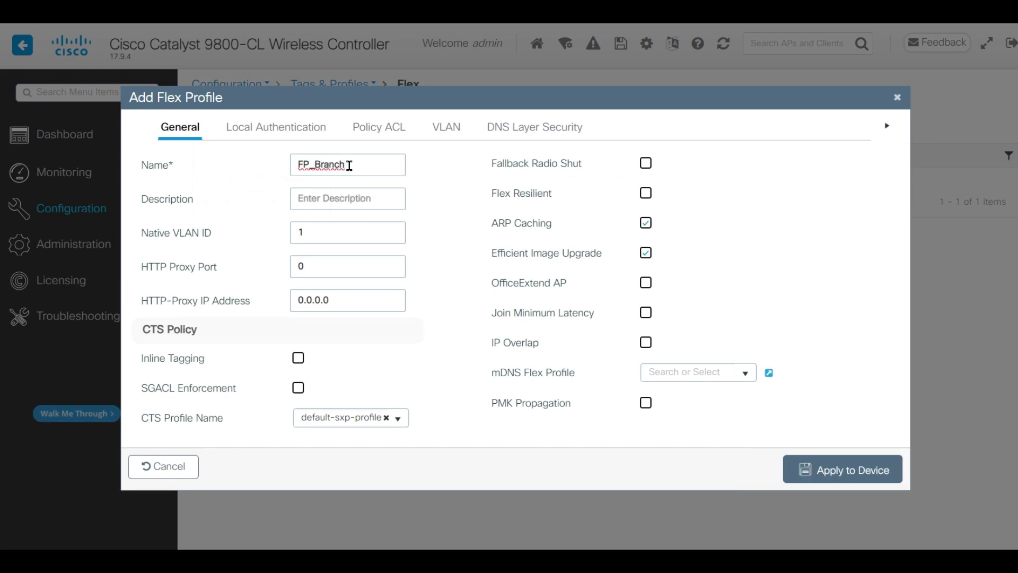
{"action": "left_click", "coordinate": [382, 199]}
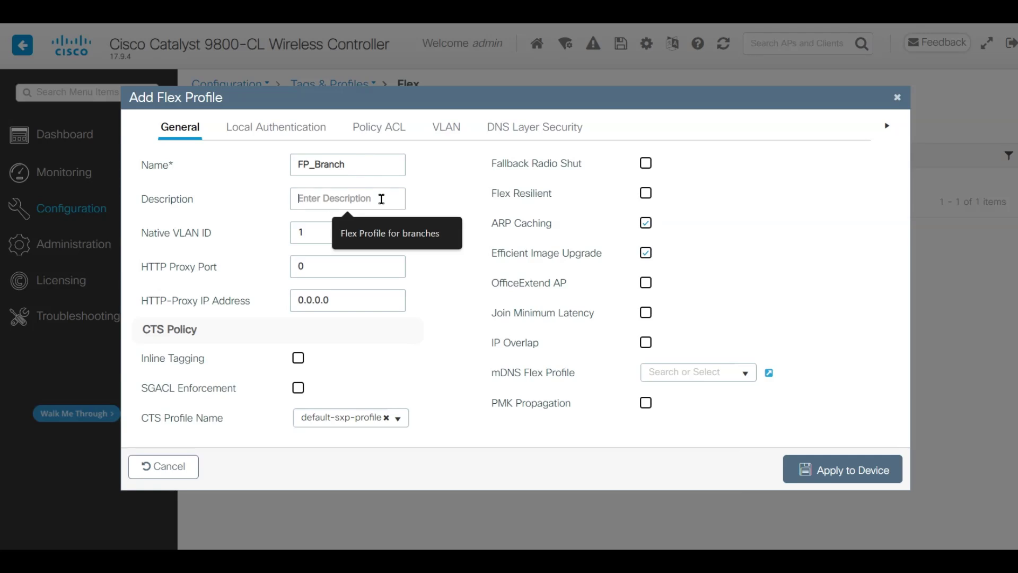
{"action": "type", "text": "Flex"}
{"action": "left_click", "coordinate": [398, 239]}
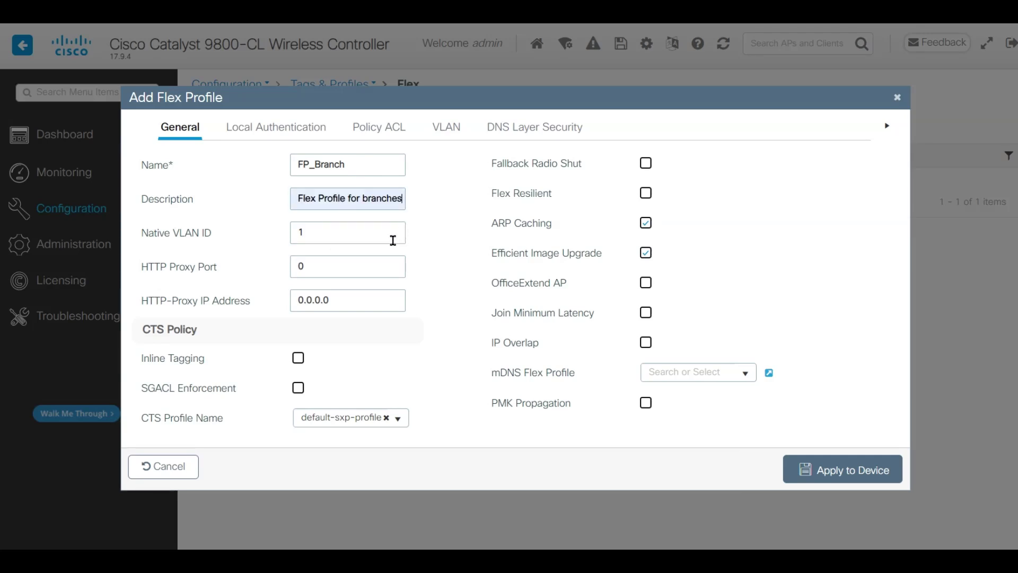
Add VLAN CorpData with ID 88 to the flex profile
{"action": "left_click", "coordinate": [441, 122]}
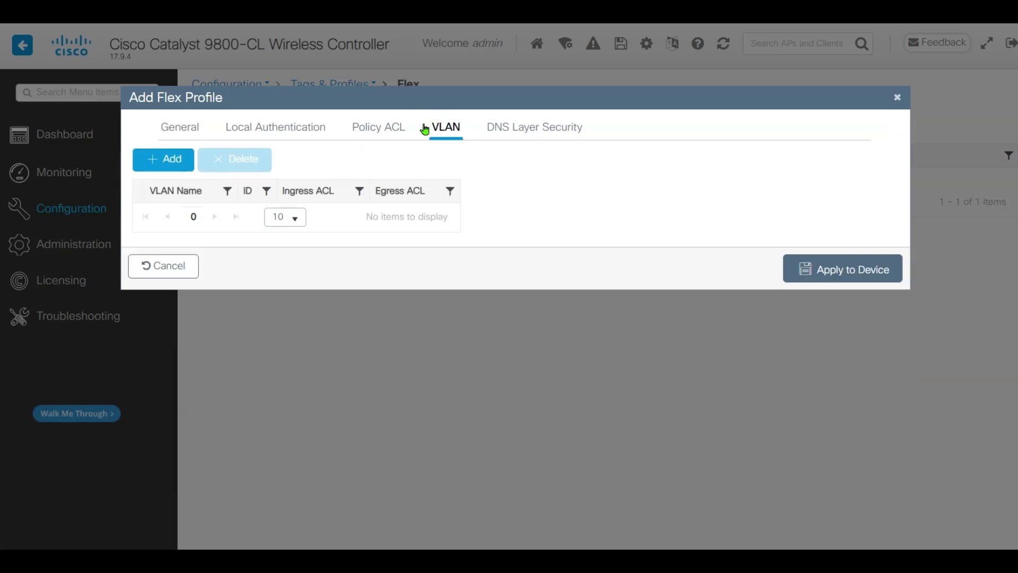
{"action": "left_click", "coordinate": [142, 161]}
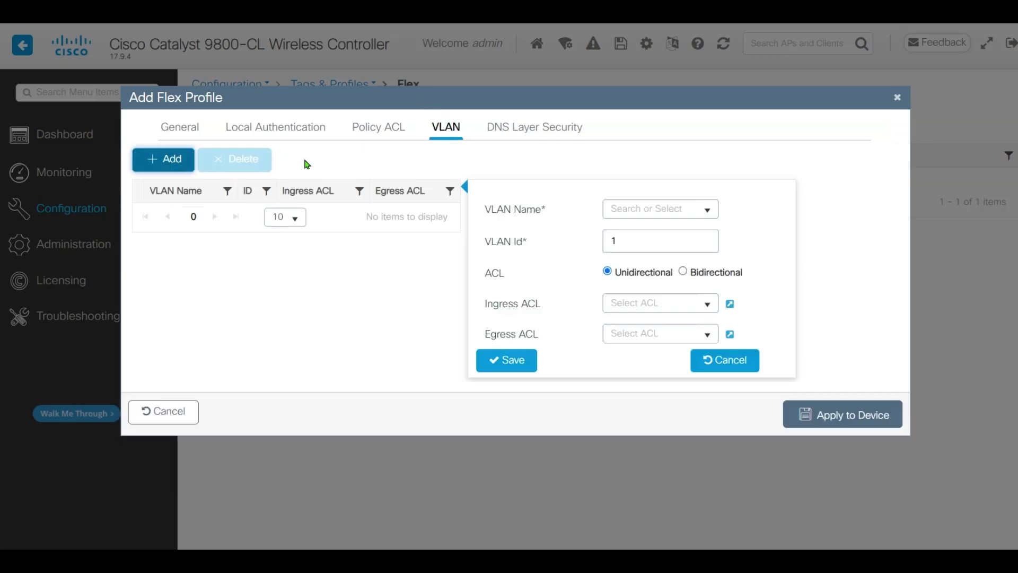
{"action": "left_click", "coordinate": [653, 205]}
{"action": "type", "text": "CorpData"}
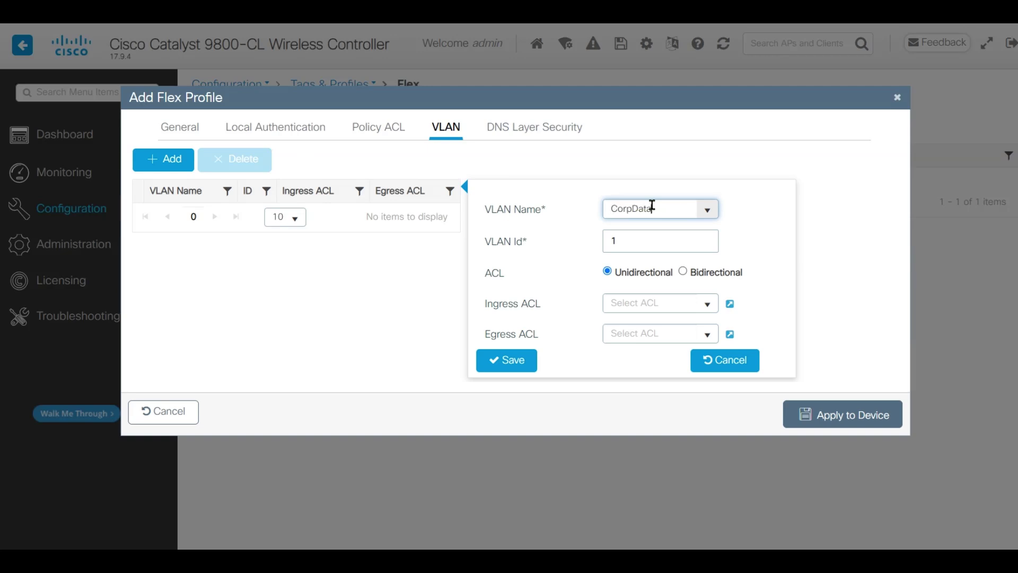
{"action": "double_click", "coordinate": [654, 235]}
{"action": "type", "text": "88"}
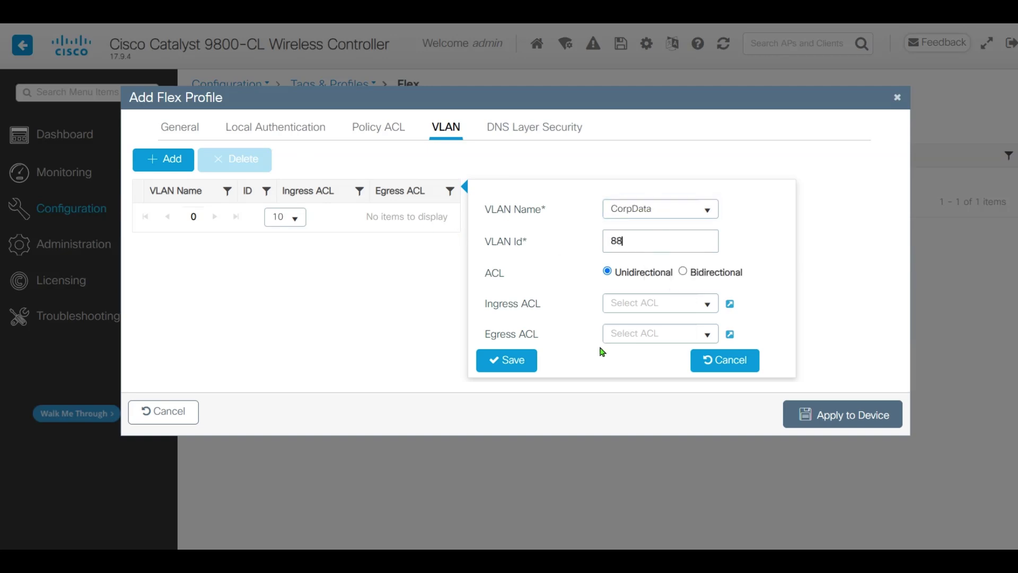
{"action": "left_click", "coordinate": [520, 361]}
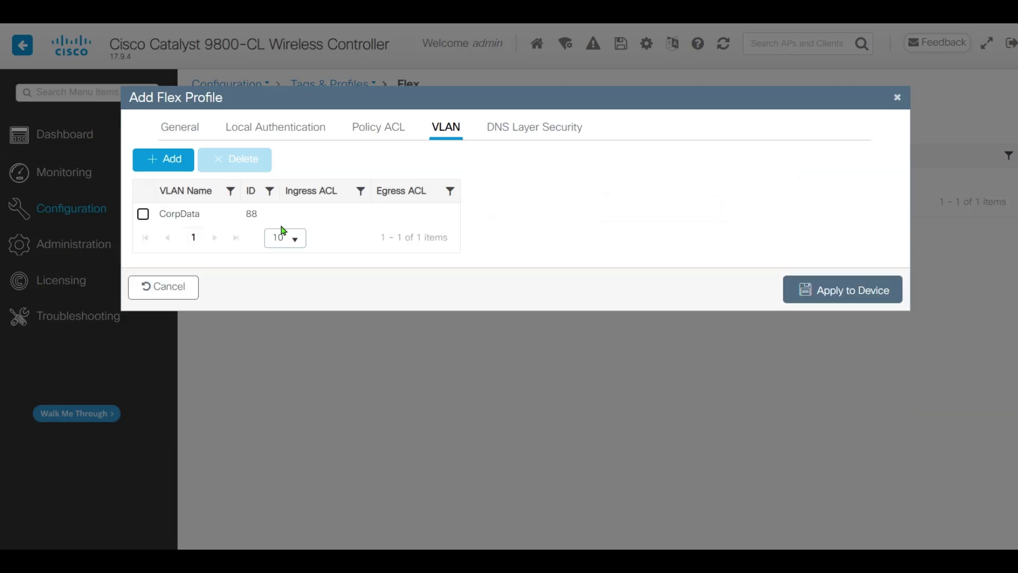
Add VLAN Guest with ID 99 and apply FP_Branch to the controller
{"action": "left_click", "coordinate": [171, 160]}
{"action": "left_click", "coordinate": [667, 210]}
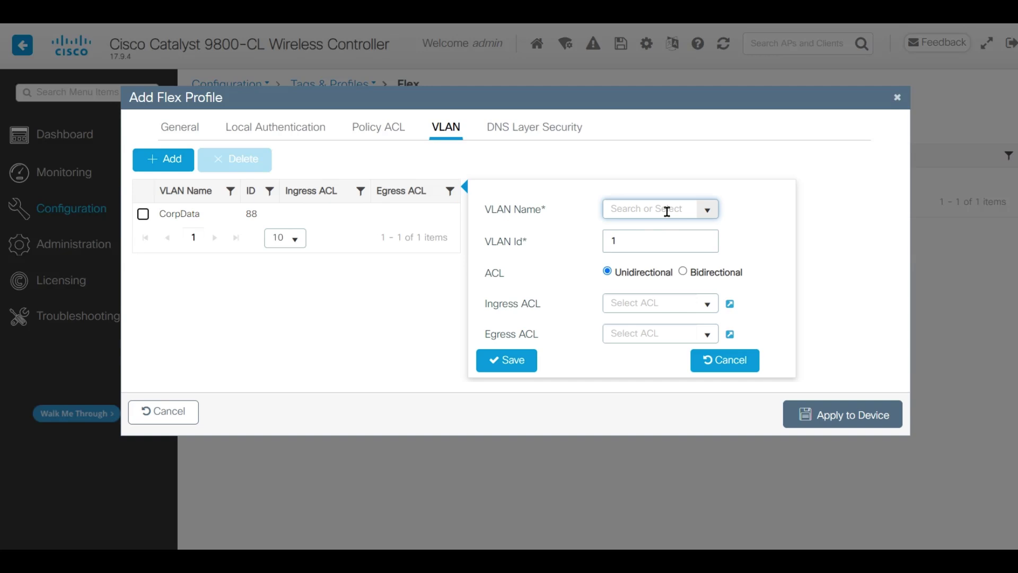
{"action": "type", "text": "Guest"}
{"action": "double_click", "coordinate": [659, 241]}
{"action": "type", "text": "99"}
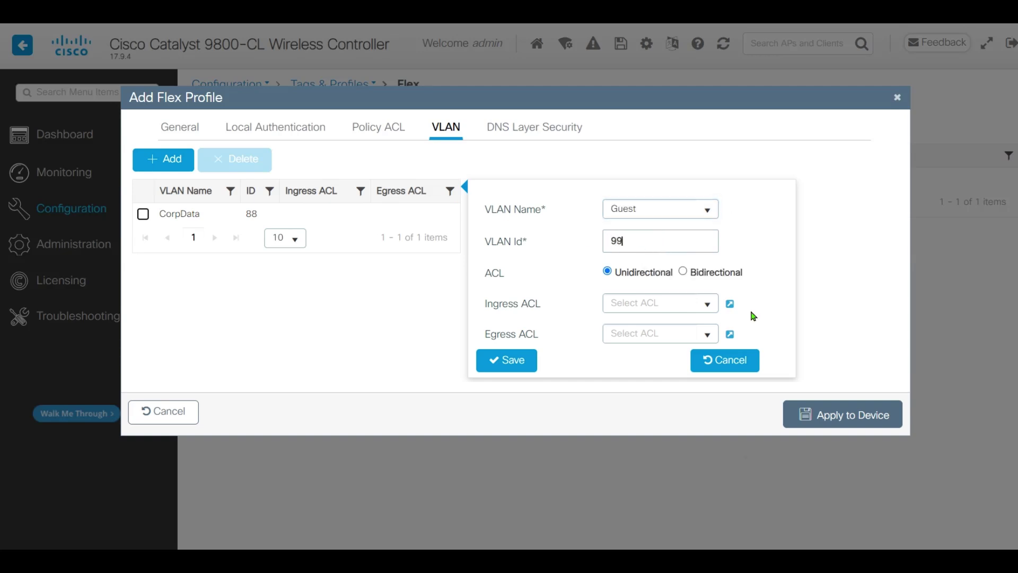
{"action": "left_click", "coordinate": [517, 370]}
{"action": "left_click", "coordinate": [842, 317]}
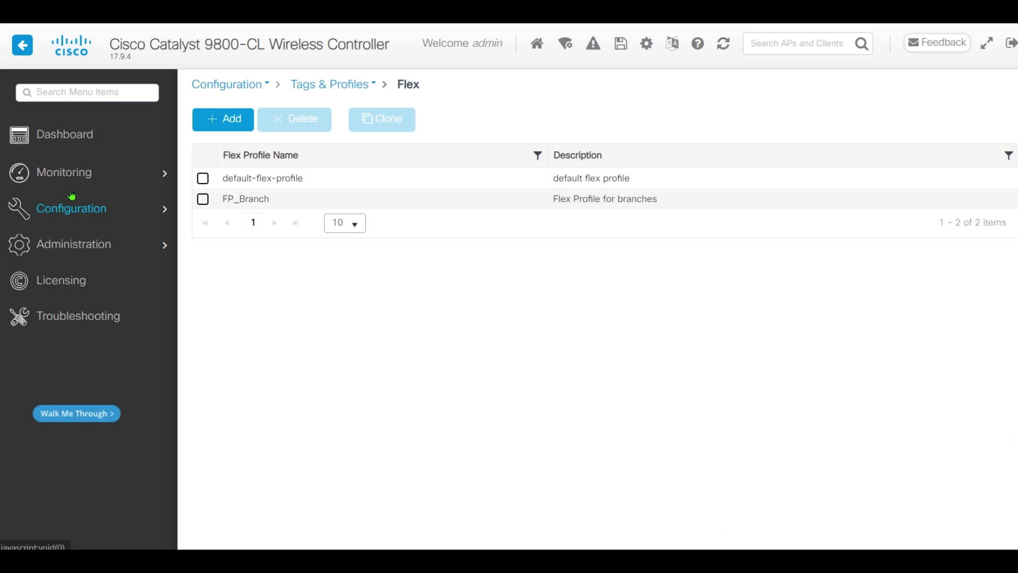
Start a new site tag ST_Branch_01 described as 'Site Tag for Branch 01'
{"action": "mouse_move", "coordinate": [79, 208]}
{"action": "left_click", "coordinate": [413, 457]}
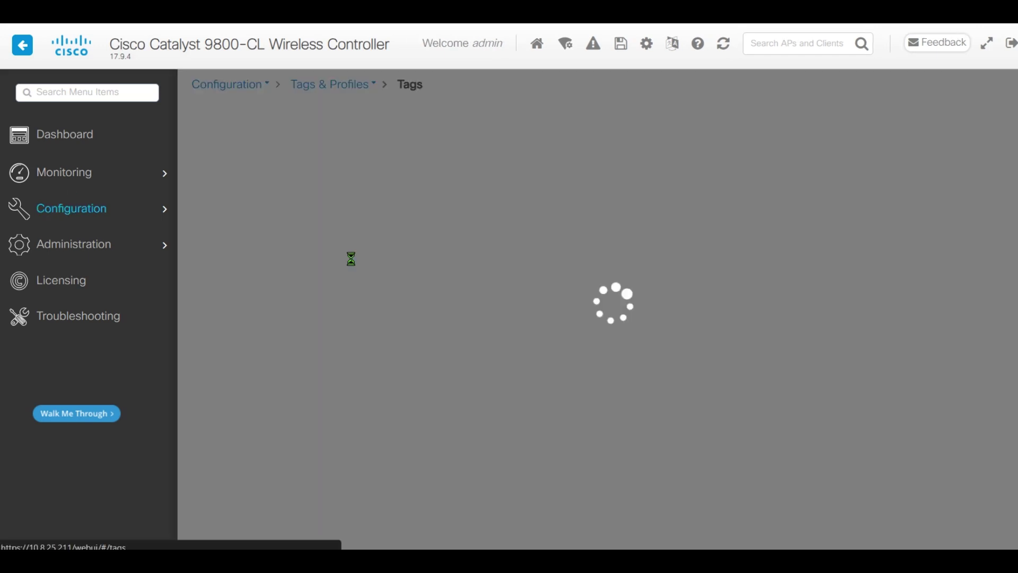
{"action": "left_click", "coordinate": [268, 128]}
{"action": "left_click", "coordinate": [235, 159]}
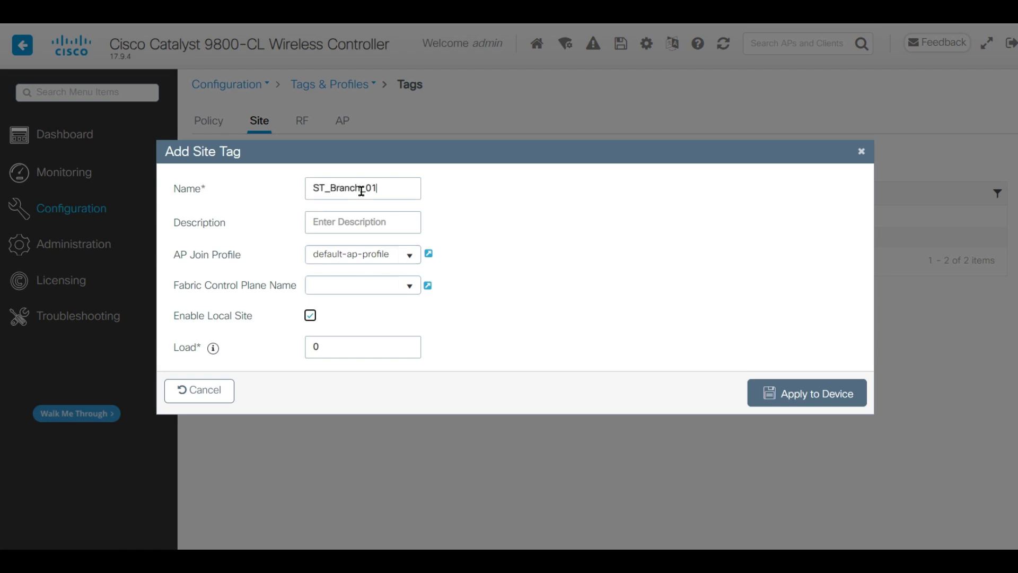
{"action": "left_click", "coordinate": [371, 221]}
{"action": "type", "text": "Site Tag for Branch 01"}
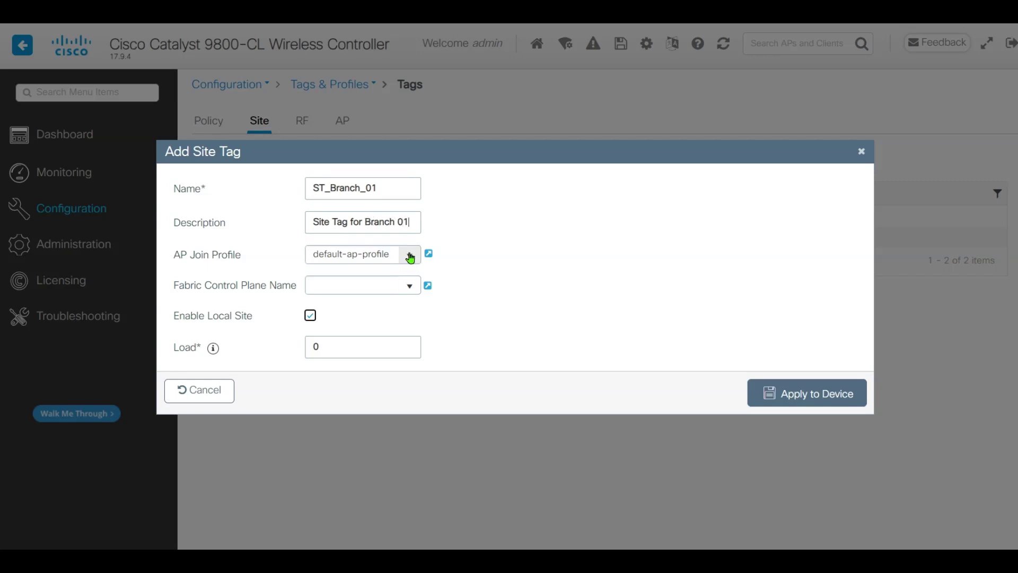
Choose AP join profile APJP_Branch, disable local site, pick flex profile FP_Branch, and apply
{"action": "left_click", "coordinate": [406, 255]}
{"action": "left_click", "coordinate": [352, 273]}
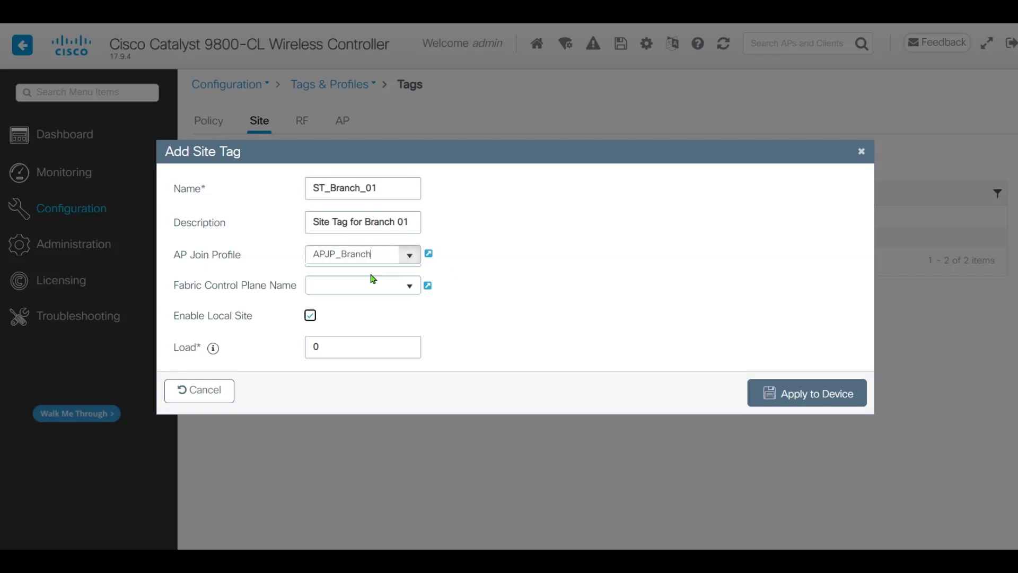
{"action": "left_click", "coordinate": [311, 316]}
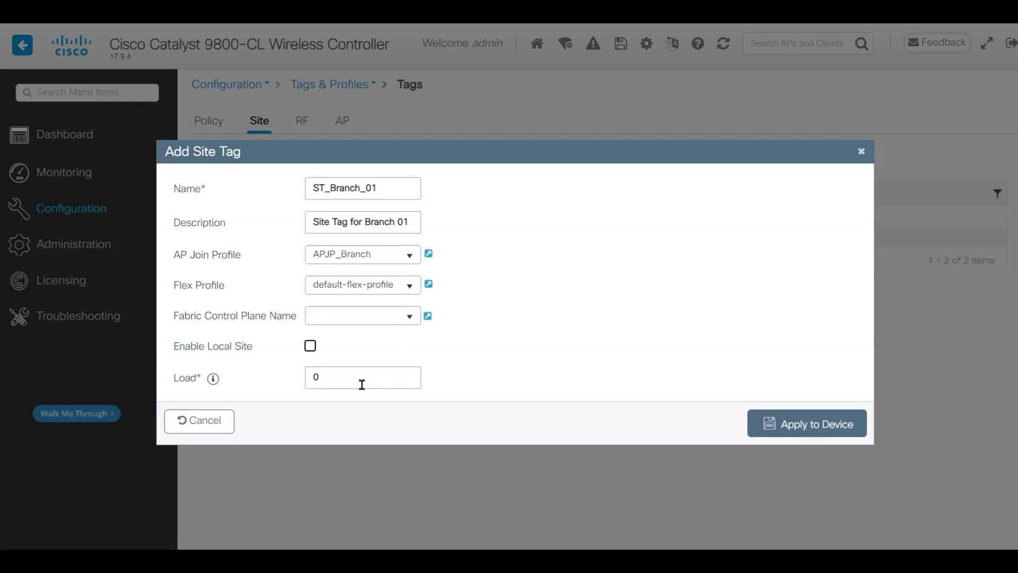
{"action": "left_click", "coordinate": [411, 287]}
{"action": "left_click", "coordinate": [356, 325]}
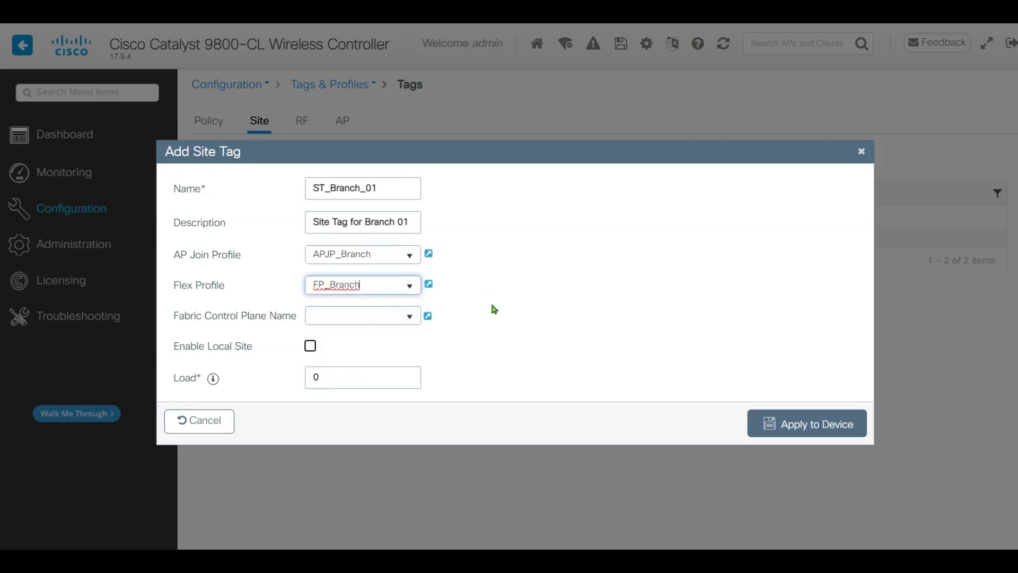
{"action": "left_click", "coordinate": [822, 423]}
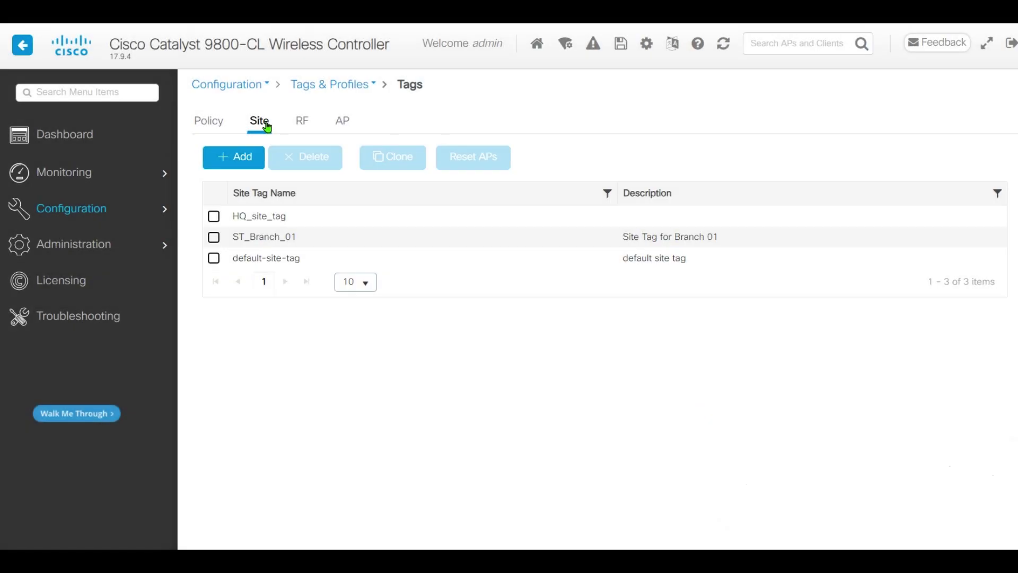
Start a new RF tag named RFT_Branch and enter its description
{"action": "left_click", "coordinate": [302, 128]}
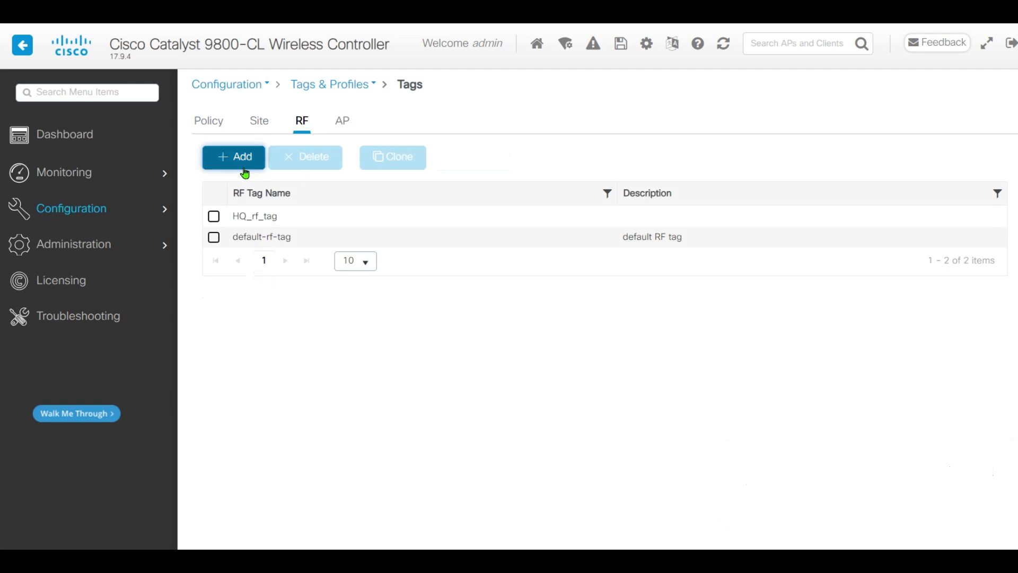
{"action": "left_click", "coordinate": [243, 165]}
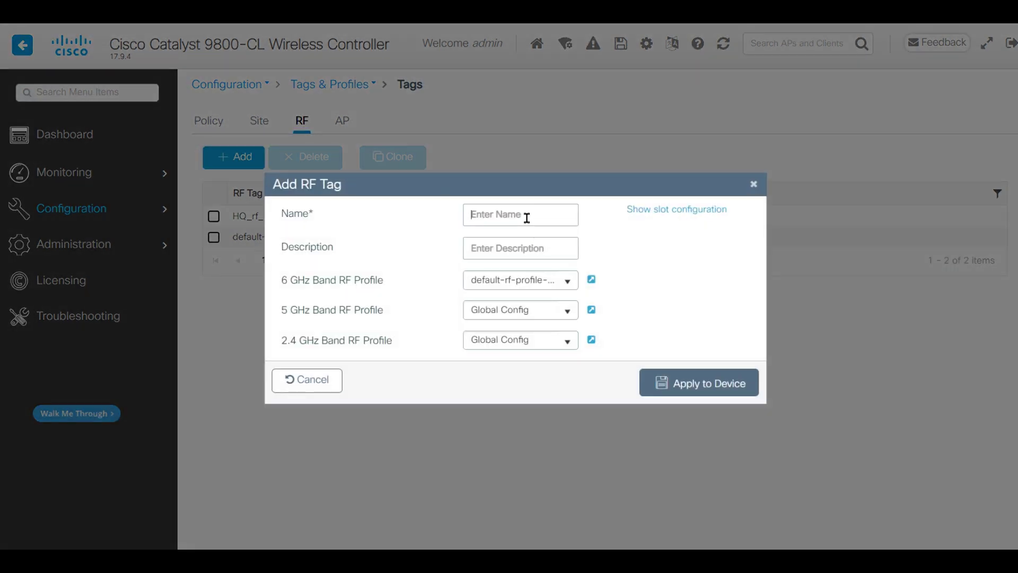
{"action": "type", "text": "R"}
{"action": "key", "text": "BackSpace"}
{"action": "type", "text": "RFT_Branch"}
{"action": "key", "text": "Tab"}
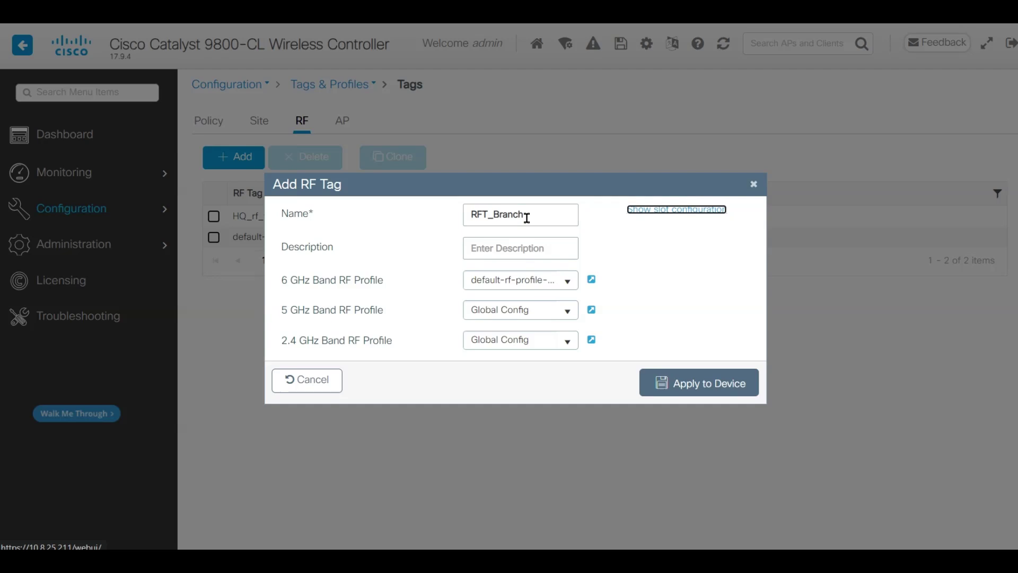
{"action": "left_click", "coordinate": [516, 245]}
{"action": "type", "text": "RF in Typical Bra"}
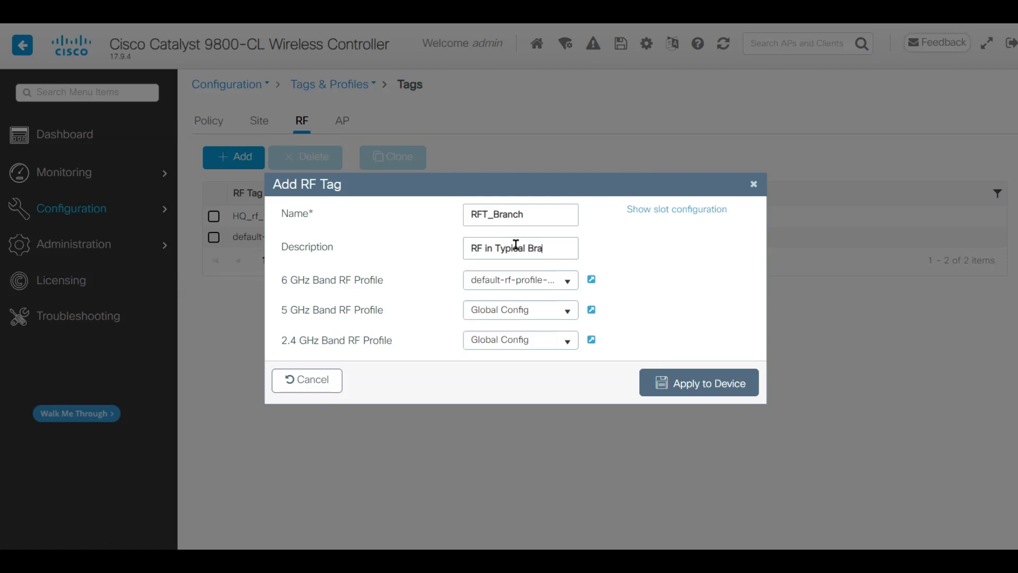
{"action": "type", "text": "h"}
{"action": "key", "text": "Tab"}
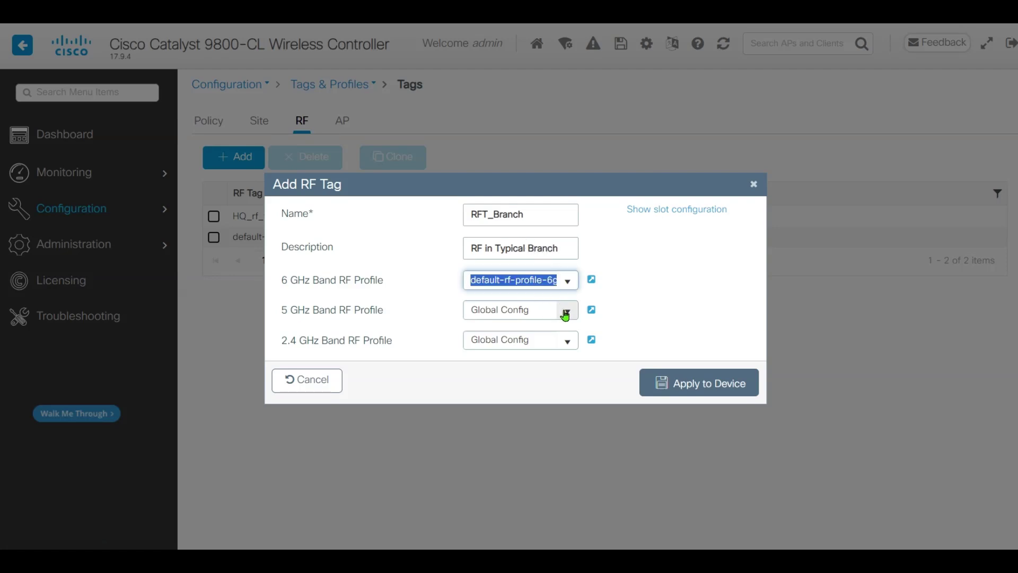
Set the 5 GHz and 2.4 GHz profiles to Typical_Client_Density and apply the tag
{"action": "left_click", "coordinate": [568, 314]}
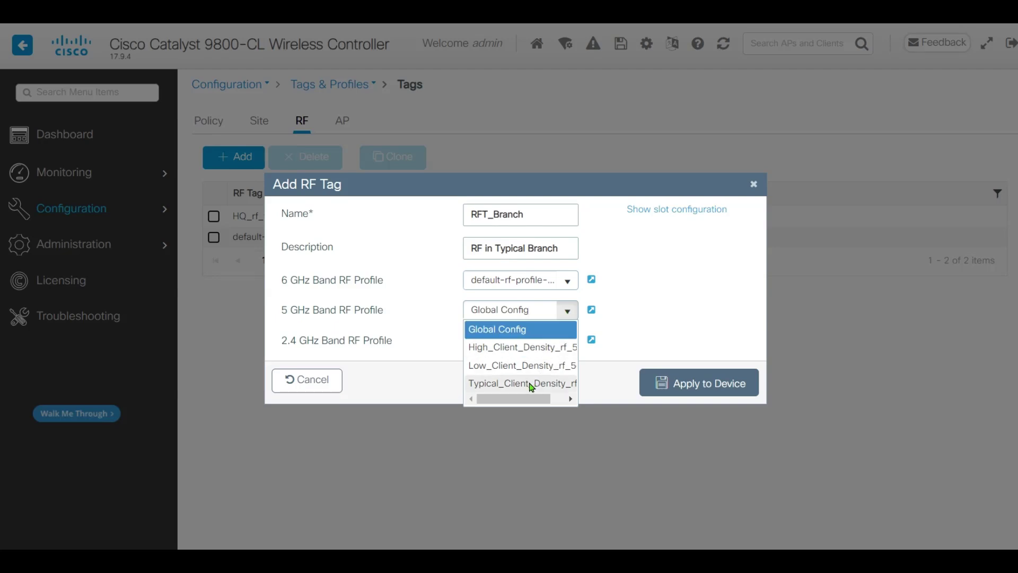
{"action": "left_click", "coordinate": [530, 387]}
{"action": "left_click", "coordinate": [568, 341]}
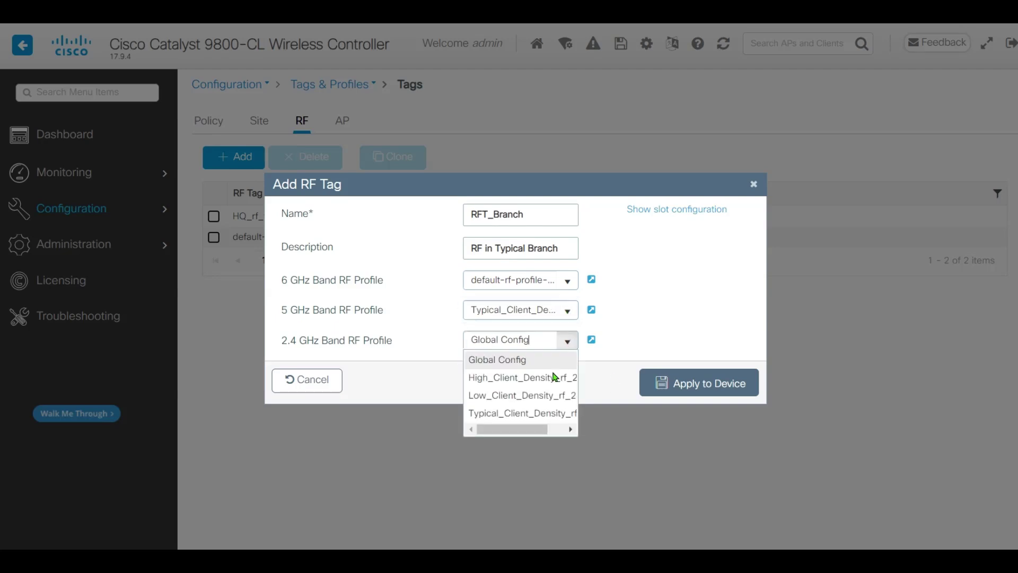
{"action": "left_click", "coordinate": [530, 413]}
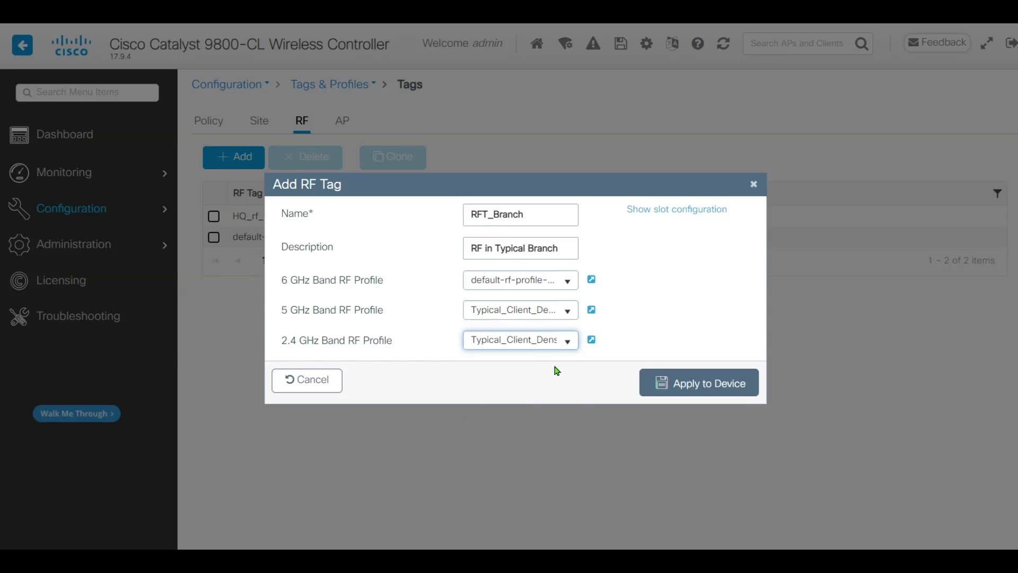
{"action": "left_click", "coordinate": [711, 389]}
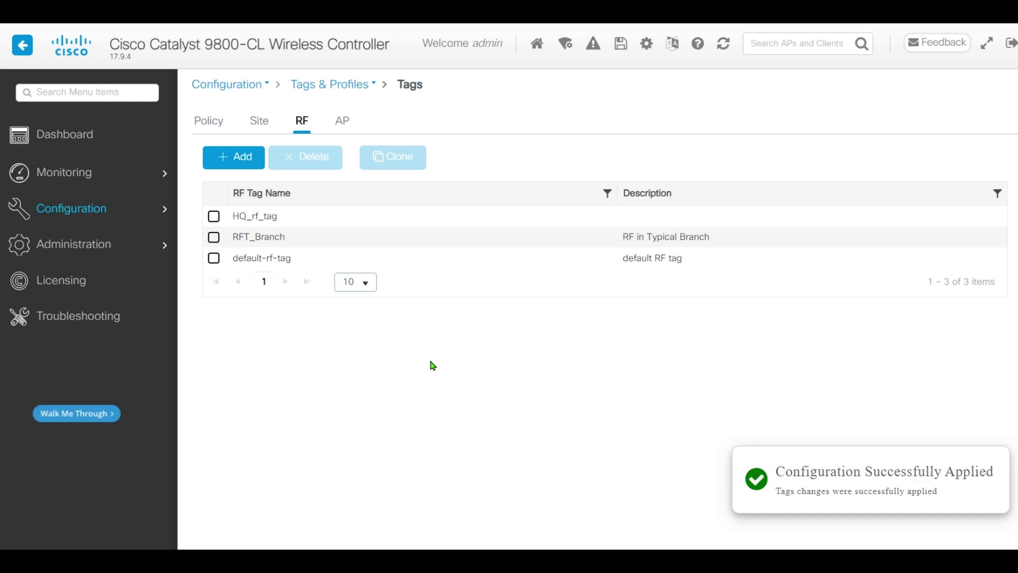
Open access point Branch-AP-9136-1 from the Access Points list for editing
{"action": "mouse_move", "coordinate": [84, 210]}
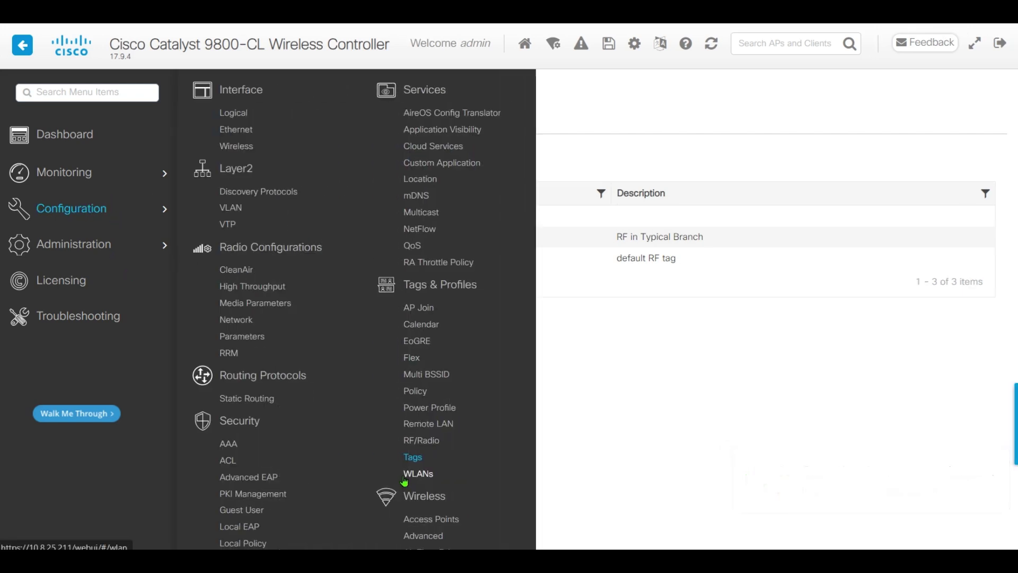
{"action": "left_click", "coordinate": [424, 518]}
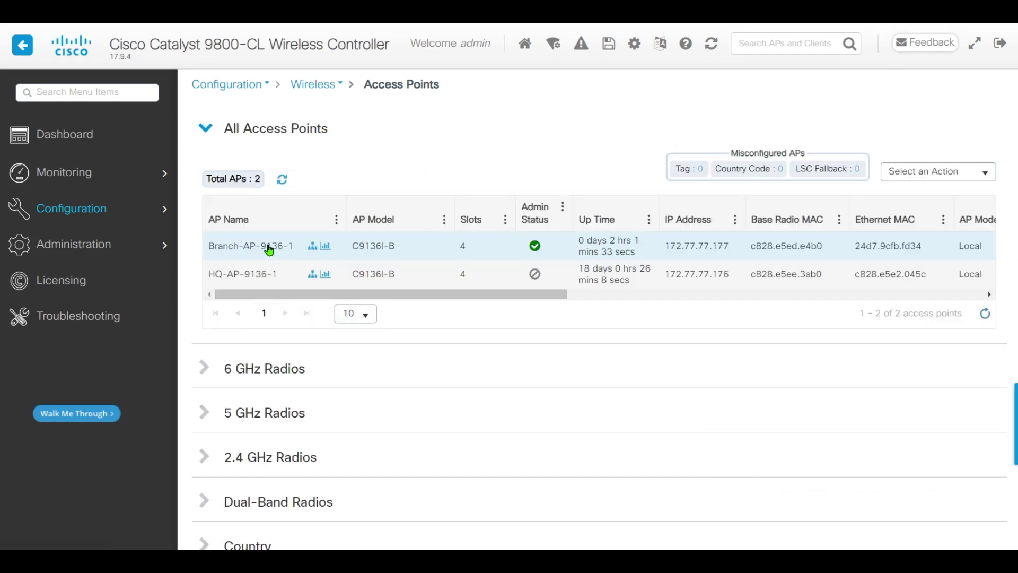
{"action": "left_click", "coordinate": [269, 247]}
Assign policy tag PT_Branch, site tag ST_Branch_01 and RF tag RFT_Branch, then apply
{"action": "left_click", "coordinate": [933, 185]}
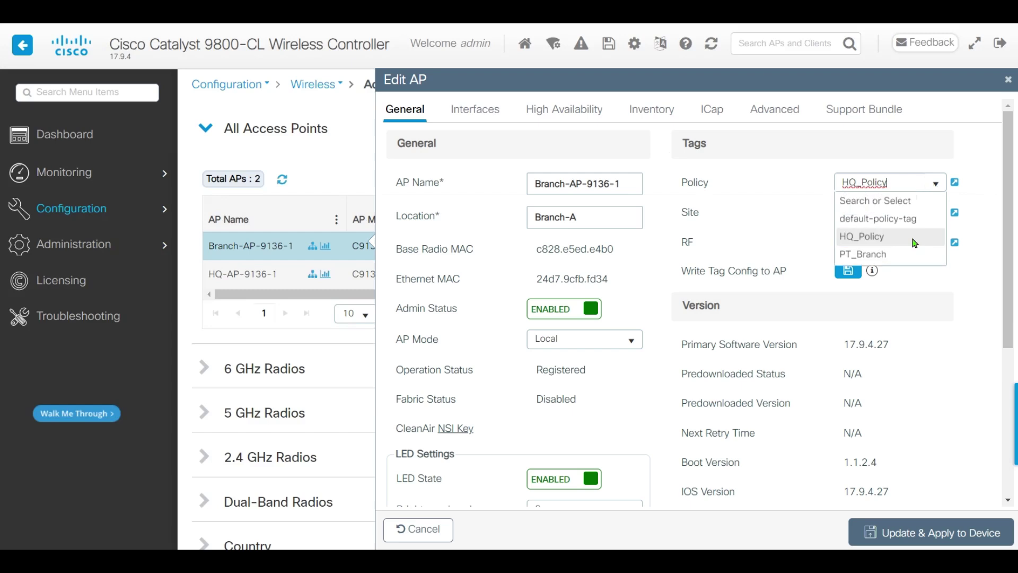
{"action": "left_click", "coordinate": [878, 259]}
{"action": "left_click", "coordinate": [933, 294]}
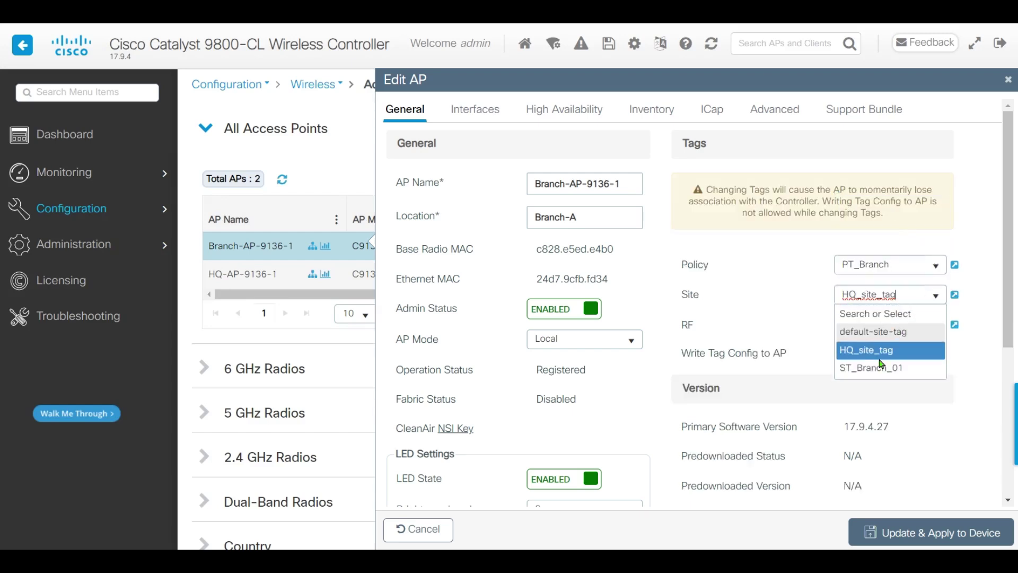
{"action": "left_click", "coordinate": [866, 370]}
{"action": "left_click", "coordinate": [933, 325]}
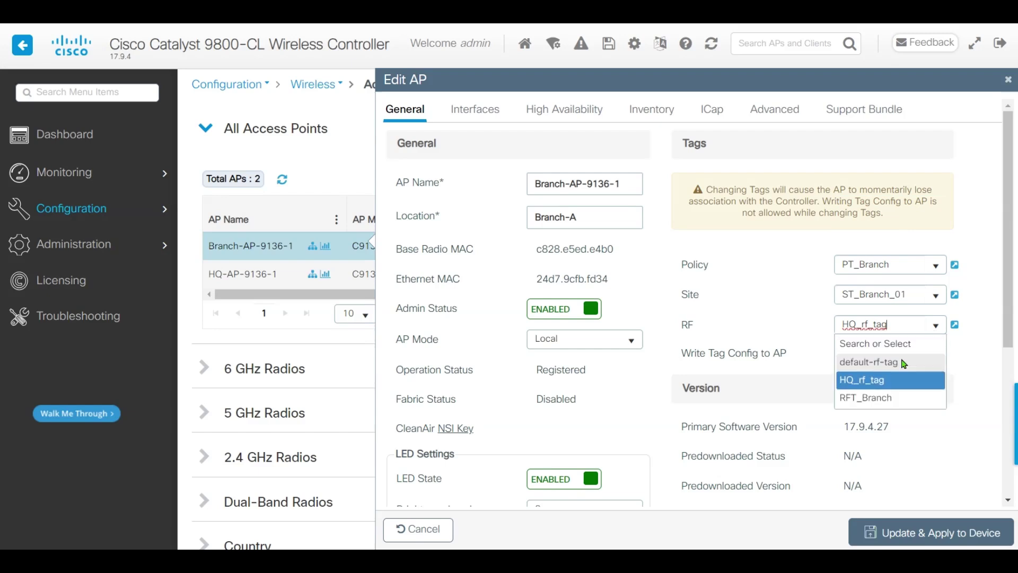
{"action": "left_click", "coordinate": [867, 398]}
{"action": "left_click", "coordinate": [903, 540]}
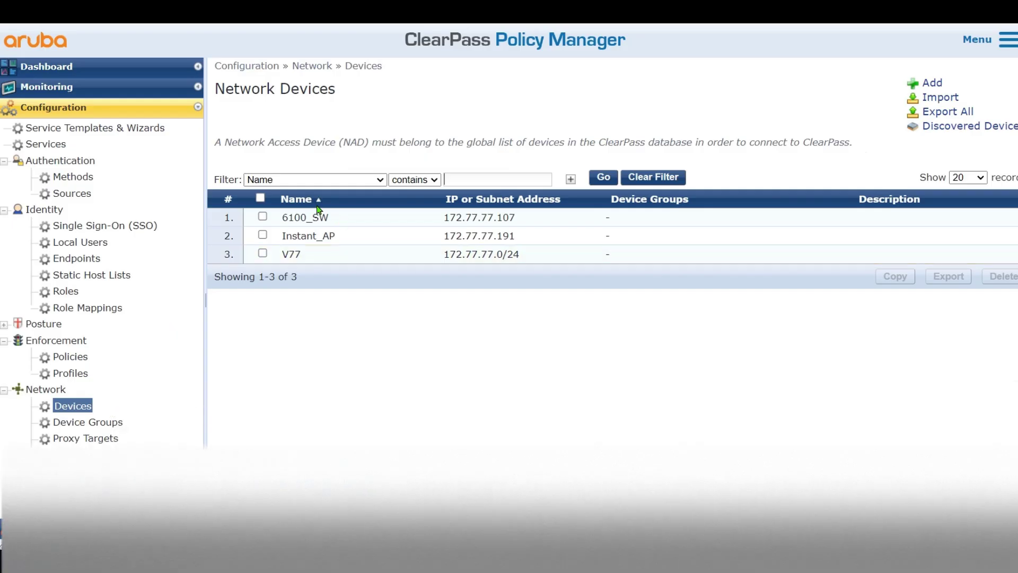
Add a network device named LabWLC-10.8.25.211 at 10.8.25.211, described 'LAB WLC 9800'
{"action": "left_click", "coordinate": [936, 86]}
{"action": "left_click", "coordinate": [455, 185]}
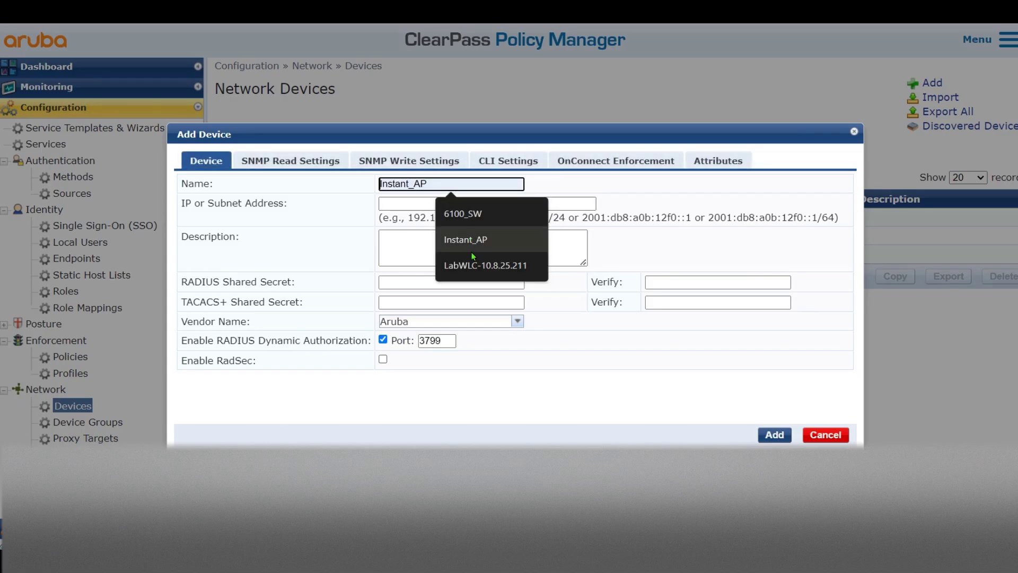
{"action": "left_click", "coordinate": [483, 263]}
{"action": "left_click", "coordinate": [462, 206]}
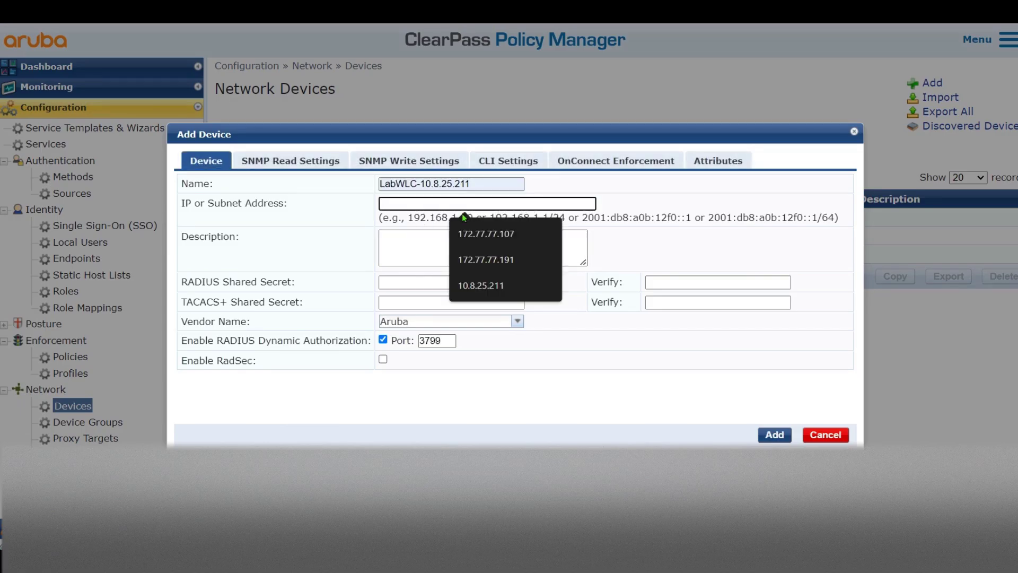
{"action": "type", "text": "10.8.25."}
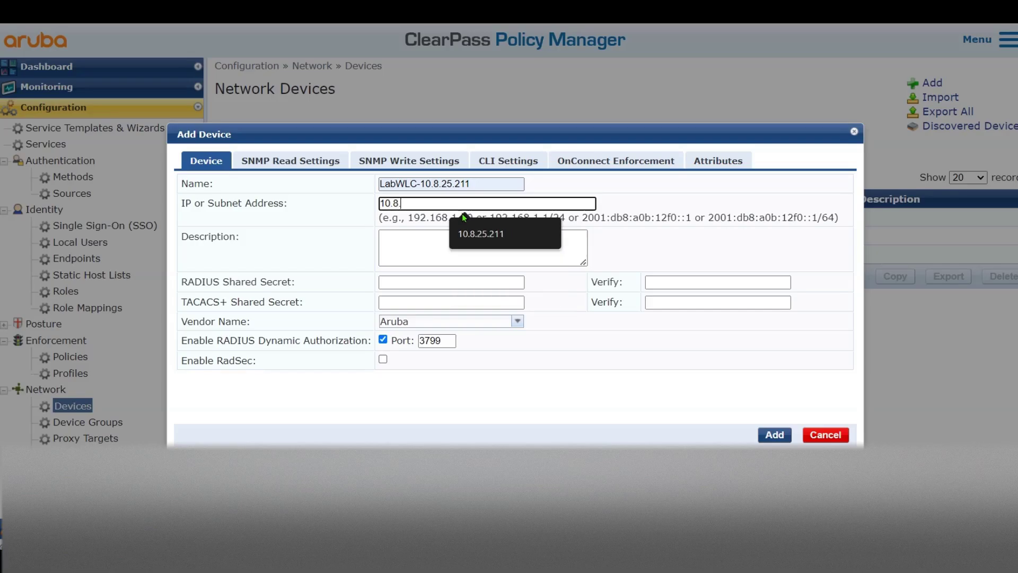
{"action": "left_click", "coordinate": [464, 228]}
{"action": "left_click", "coordinate": [456, 237]}
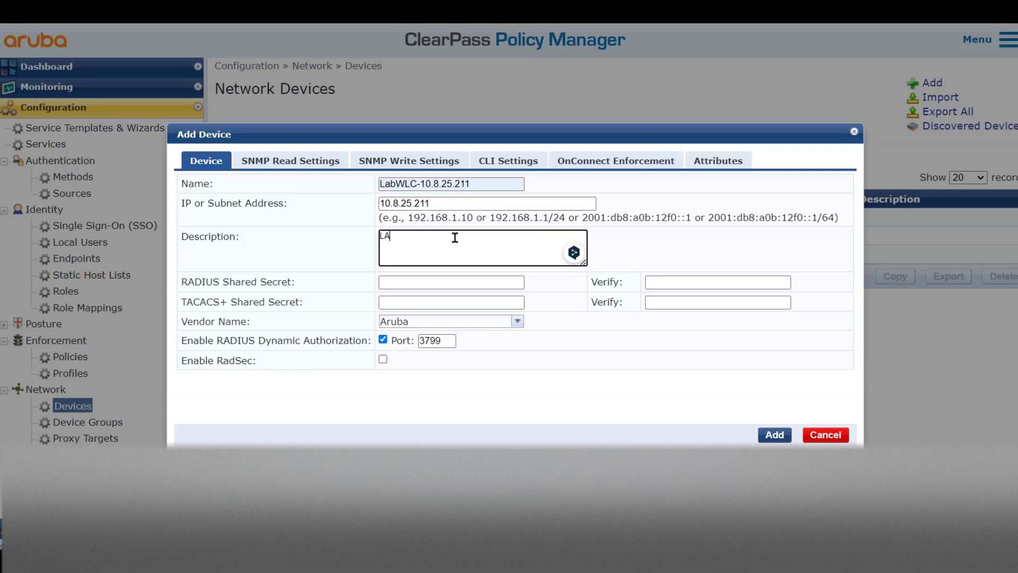
{"action": "type", "text": "LAB WLC 9800"}
Enter and confirm the RADIUS shared secret for the device
{"action": "key", "text": "Tab"}
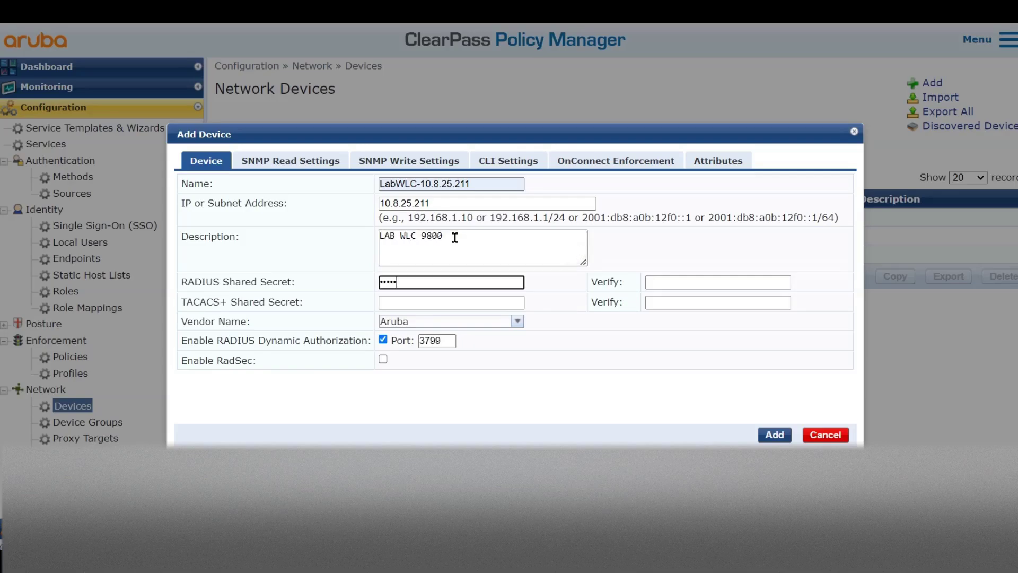
{"action": "type", "text": "****"}
{"action": "key", "text": "Tab"}
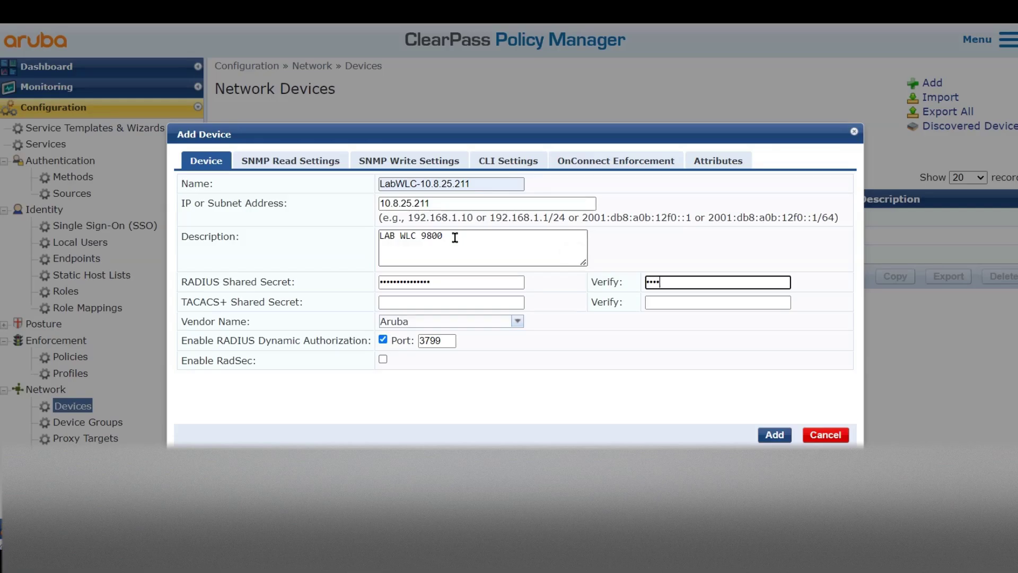
{"action": "type", "text": "***************"}
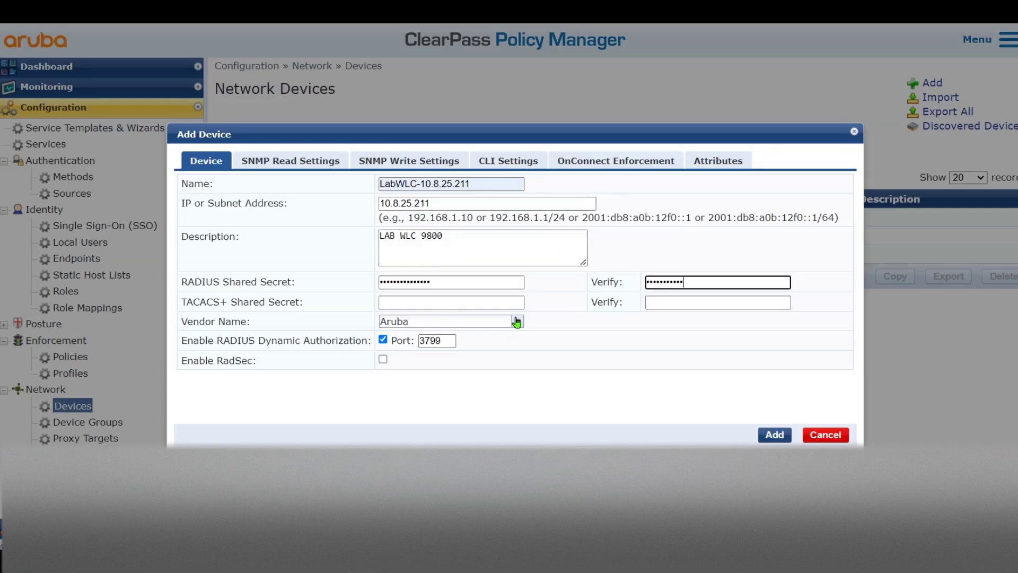
Set the vendor to Cisco and the dynamic authorization port to 1700, then save the device
{"action": "left_click", "coordinate": [515, 321]}
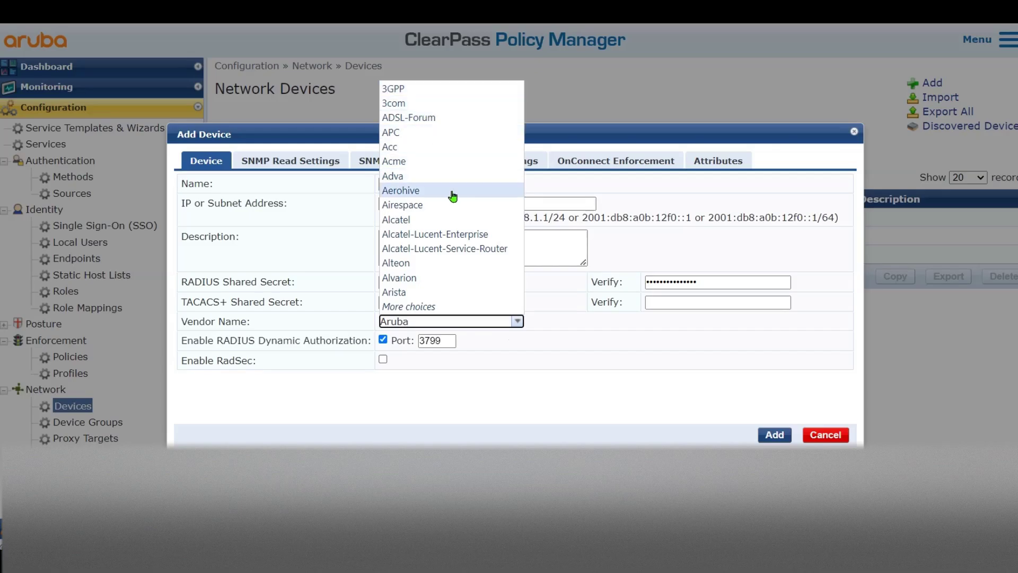
{"action": "left_click", "coordinate": [427, 307]}
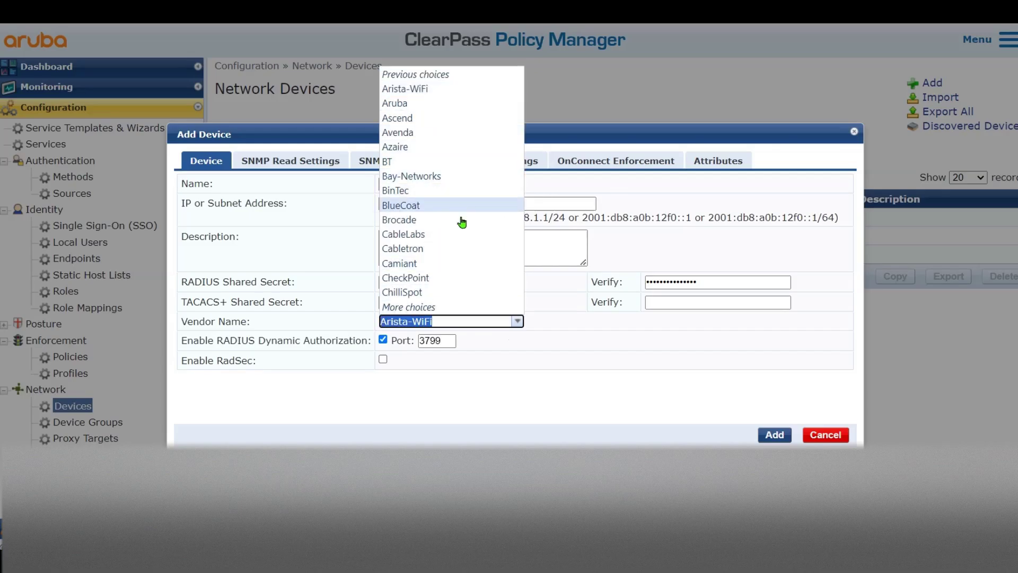
{"action": "left_click", "coordinate": [428, 308]}
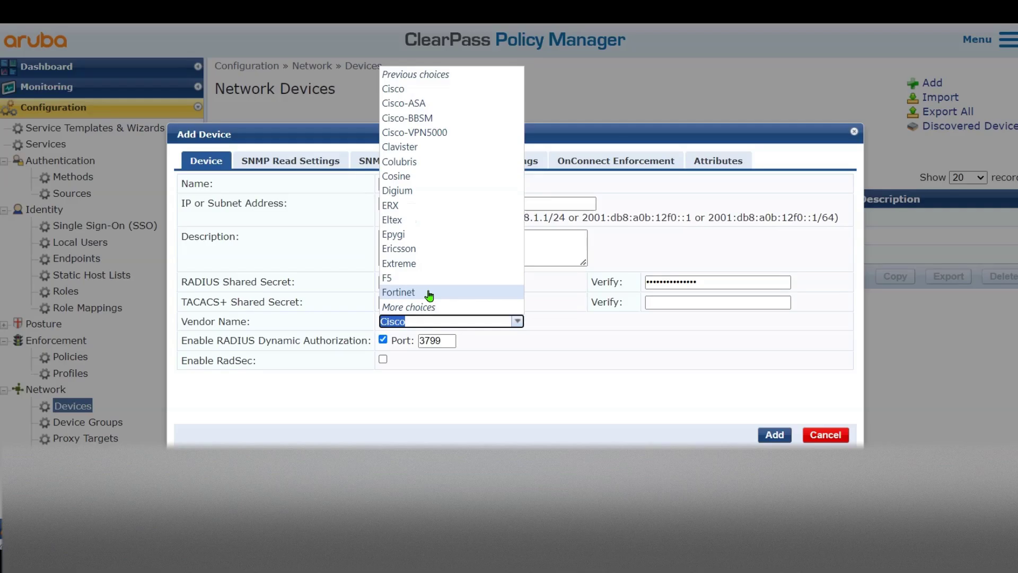
{"action": "left_click", "coordinate": [444, 95]}
{"action": "key", "text": "Tab"}
{"action": "key", "text": "Tab"}
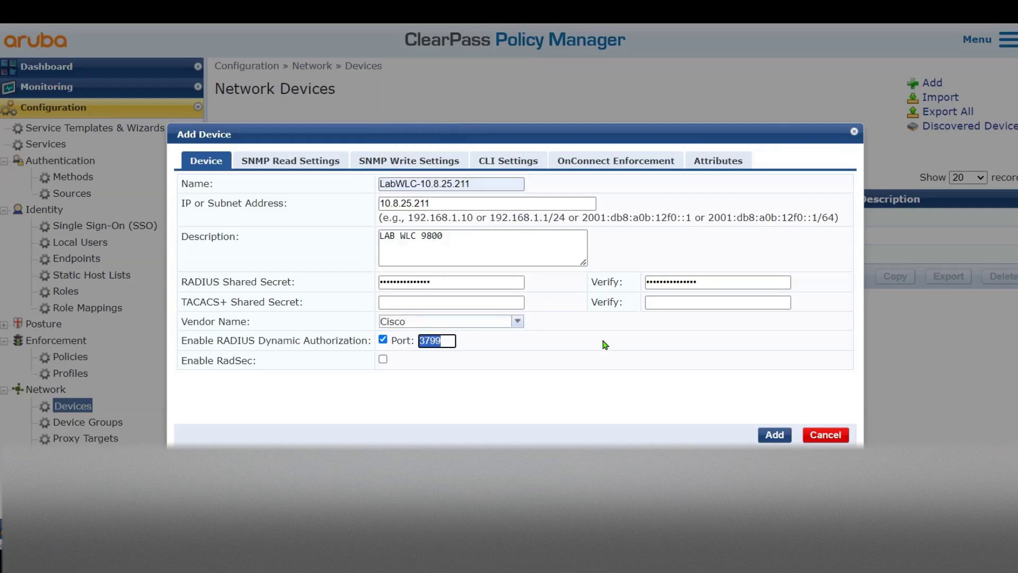
{"action": "type", "text": "1700"}
{"action": "left_click", "coordinate": [566, 384]}
{"action": "left_click", "coordinate": [775, 435]}
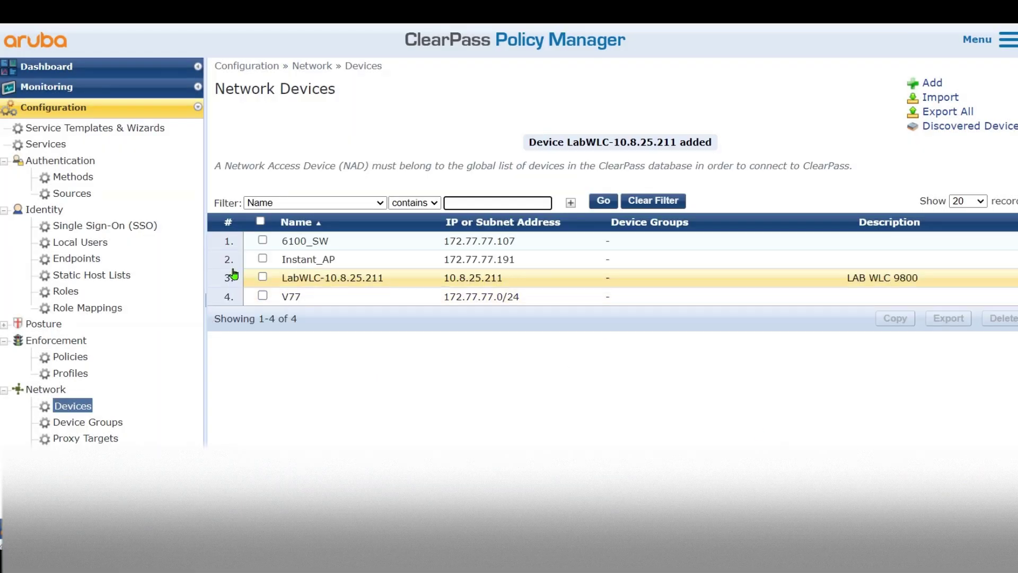
Review the DEMO_AD authentication source details
{"action": "left_click", "coordinate": [72, 194]}
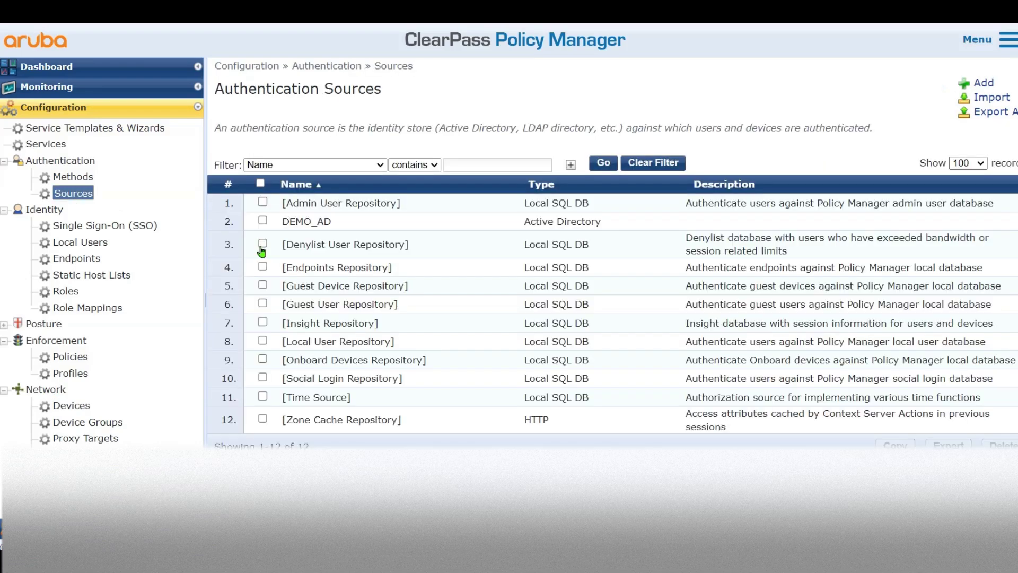
{"action": "left_click", "coordinate": [334, 221]}
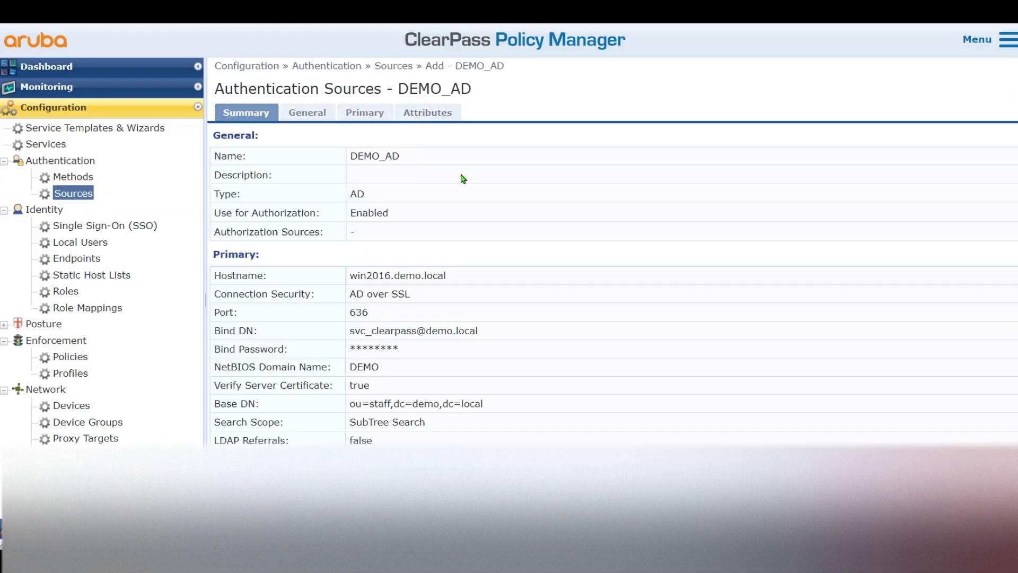
{"action": "scroll", "coordinate": [534, 390], "scroll_direction": "down", "scroll_amount": 3}
{"action": "scroll", "coordinate": [525, 392], "scroll_direction": "up", "scroll_amount": 3}
{"action": "scroll", "coordinate": [551, 371], "scroll_direction": "down", "scroll_amount": 3}
{"action": "scroll", "coordinate": [575, 371], "scroll_direction": "up", "scroll_amount": 3}
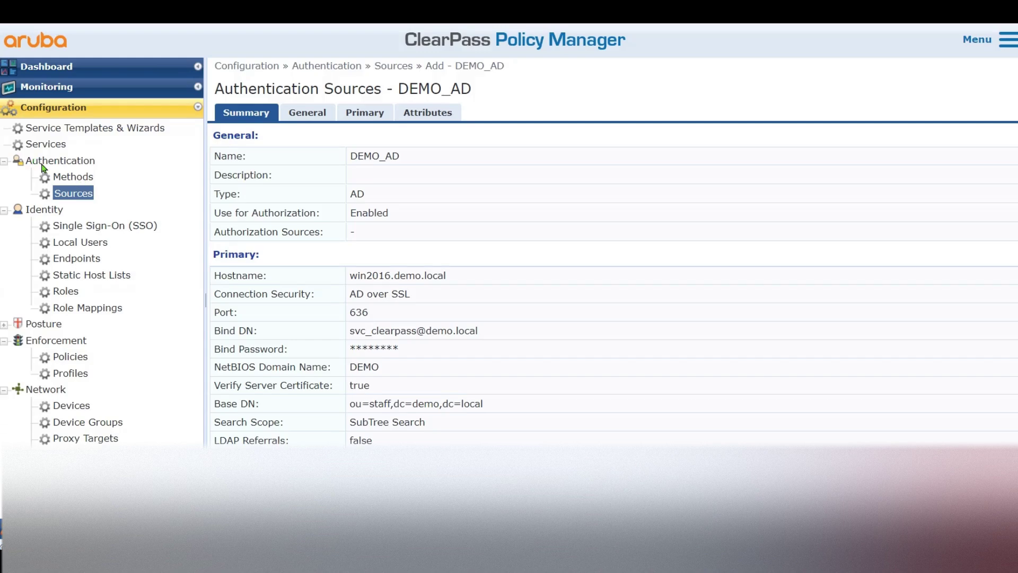
Filter the services list to Status equals Enabled and start adding a new service
{"action": "left_click", "coordinate": [48, 144]}
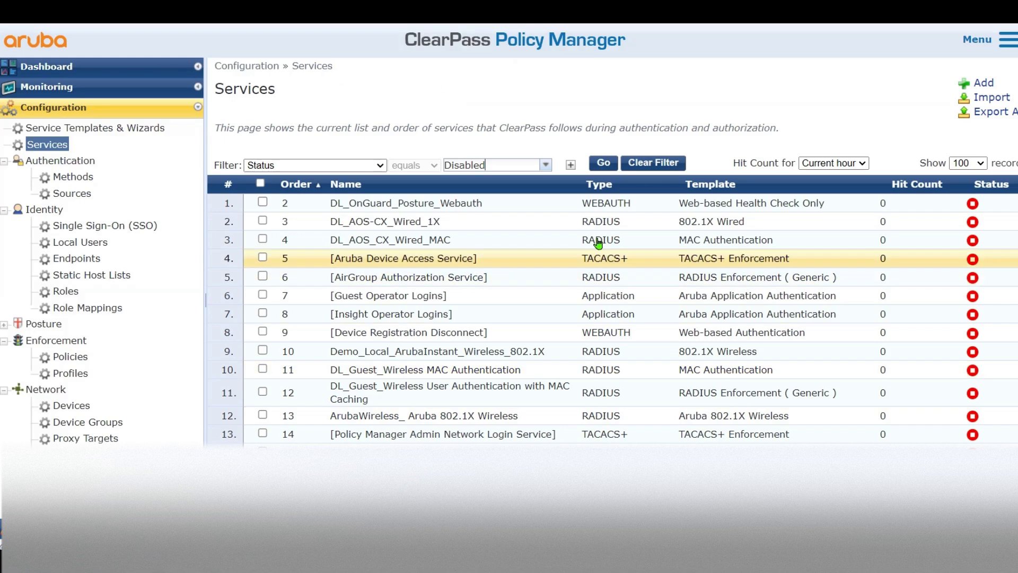
{"action": "left_click", "coordinate": [545, 165]}
{"action": "left_click", "coordinate": [463, 195]}
{"action": "left_click", "coordinate": [603, 162]}
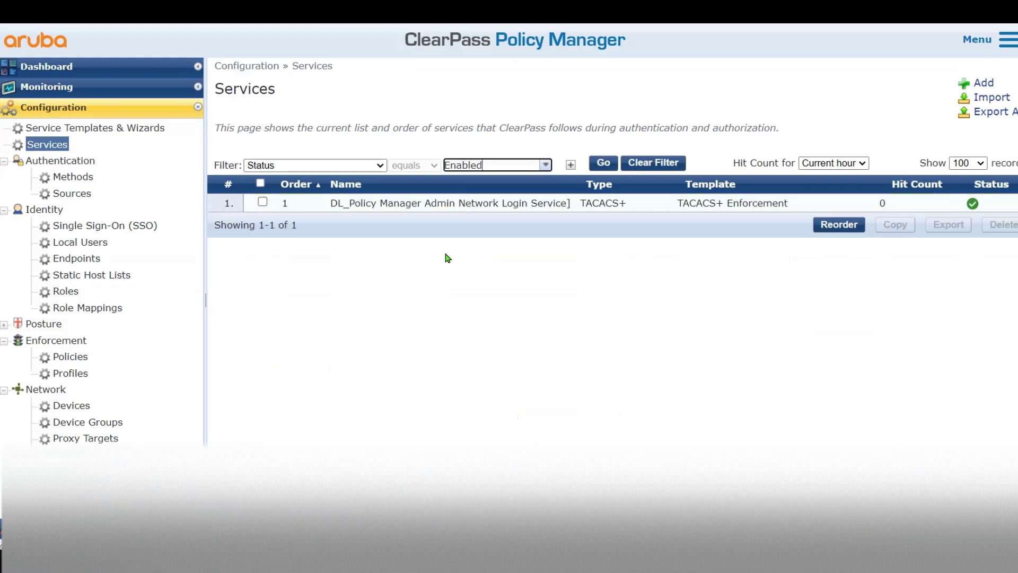
{"action": "left_click", "coordinate": [975, 86]}
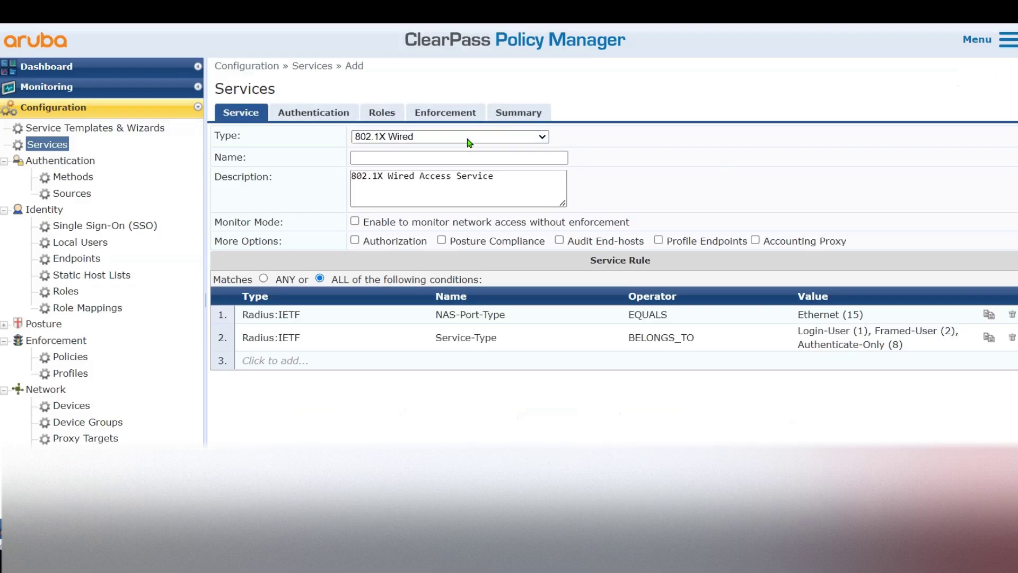
Make the service type 802.1X Wireless and name it Cisco_DOT1X
{"action": "left_click", "coordinate": [468, 139]}
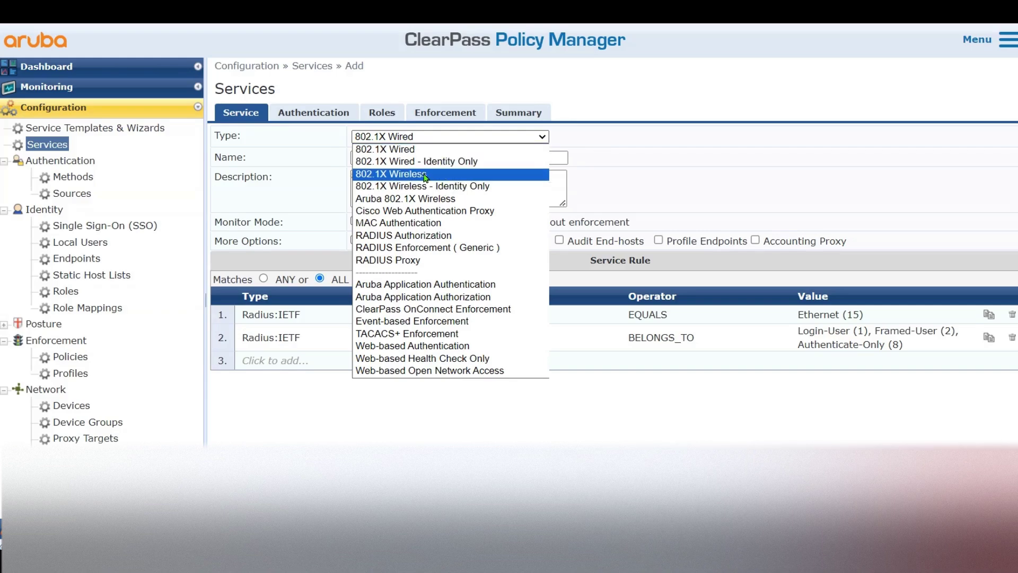
{"action": "left_click", "coordinate": [426, 175]}
{"action": "left_click", "coordinate": [481, 159]}
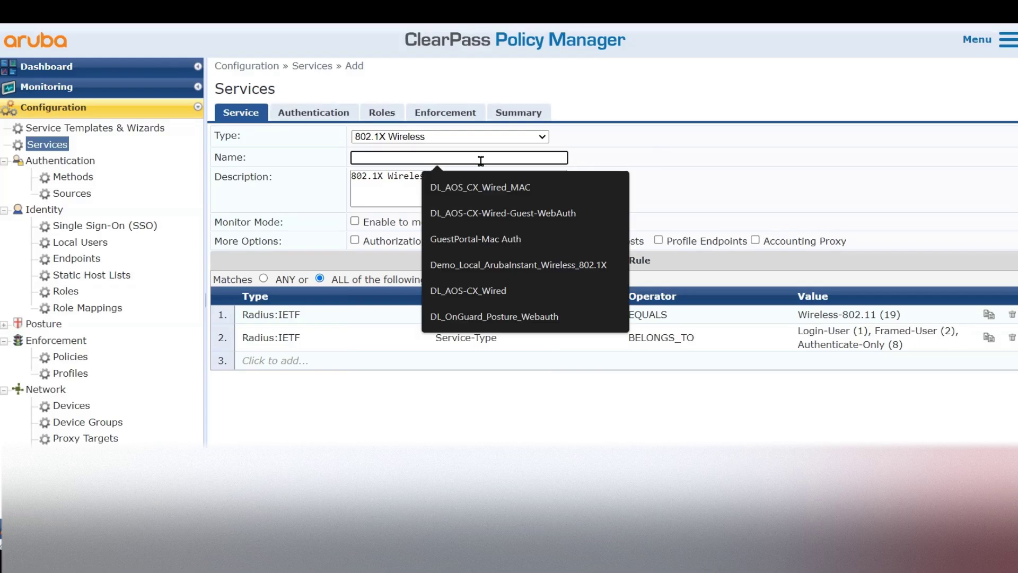
{"action": "type", "text": "CISCO_"}
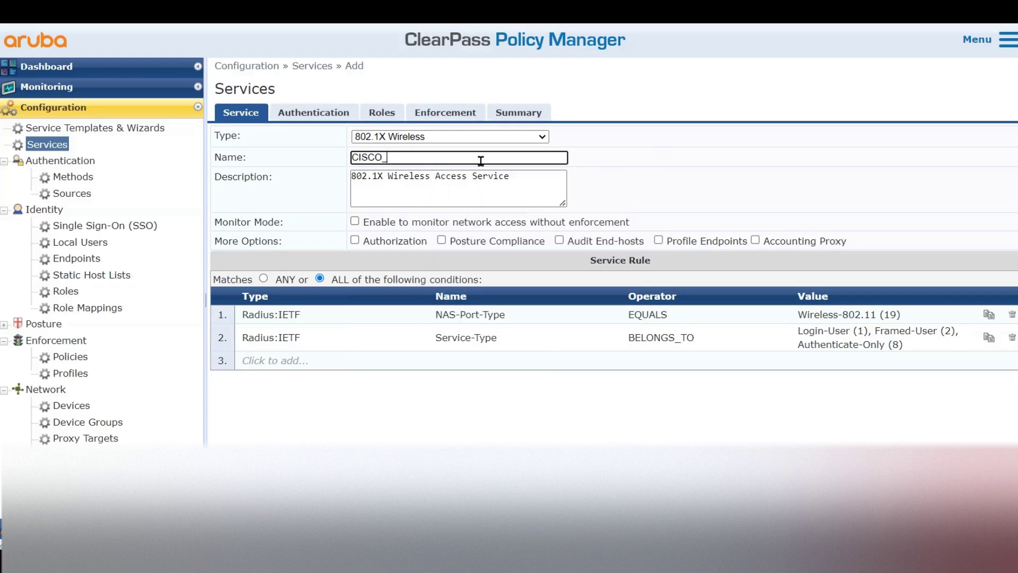
{"action": "key", "text": "BackSpace"}
{"action": "key", "text": "BackSpace"}
{"action": "key", "text": "BackSpace"}
{"action": "key", "text": "BackSpace"}
{"action": "type", "text": "isco_DO"}
Set service rule 1 to Radius:IETF NAS-IP-Address EQUALS 10.8.25.211 and save it
{"action": "left_click", "coordinate": [870, 315]}
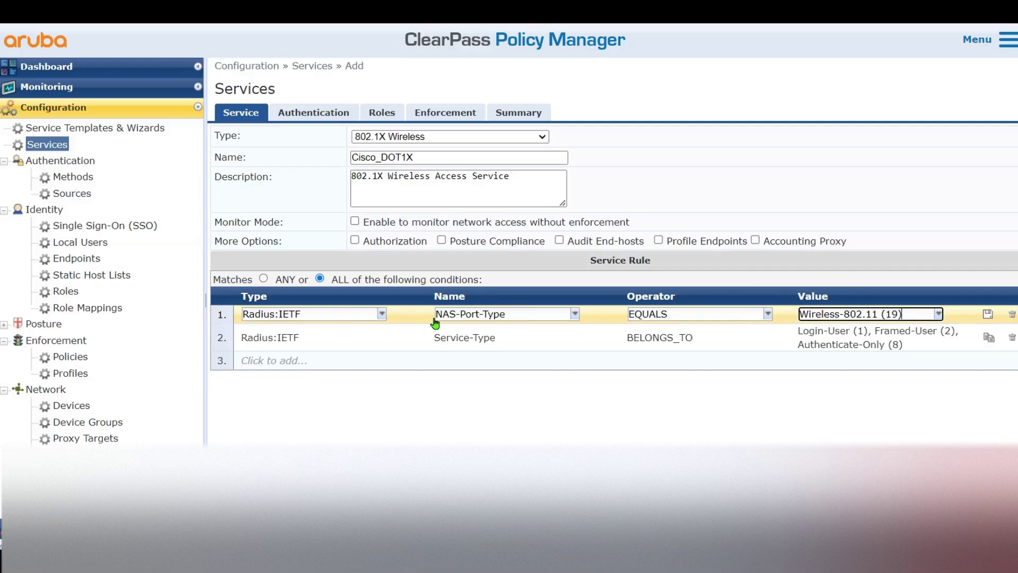
{"action": "left_click", "coordinate": [571, 315]}
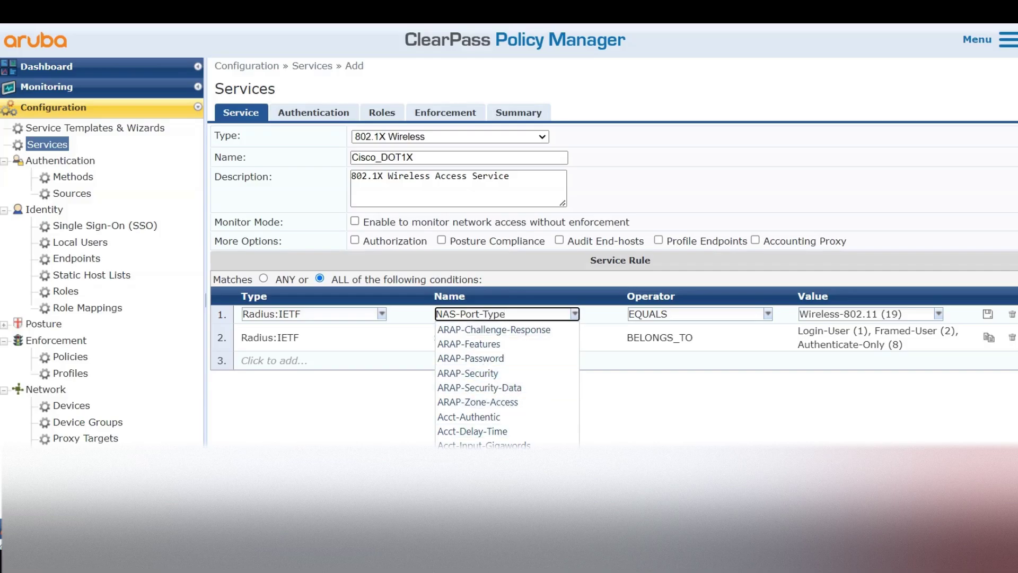
{"action": "left_click", "coordinate": [478, 547]}
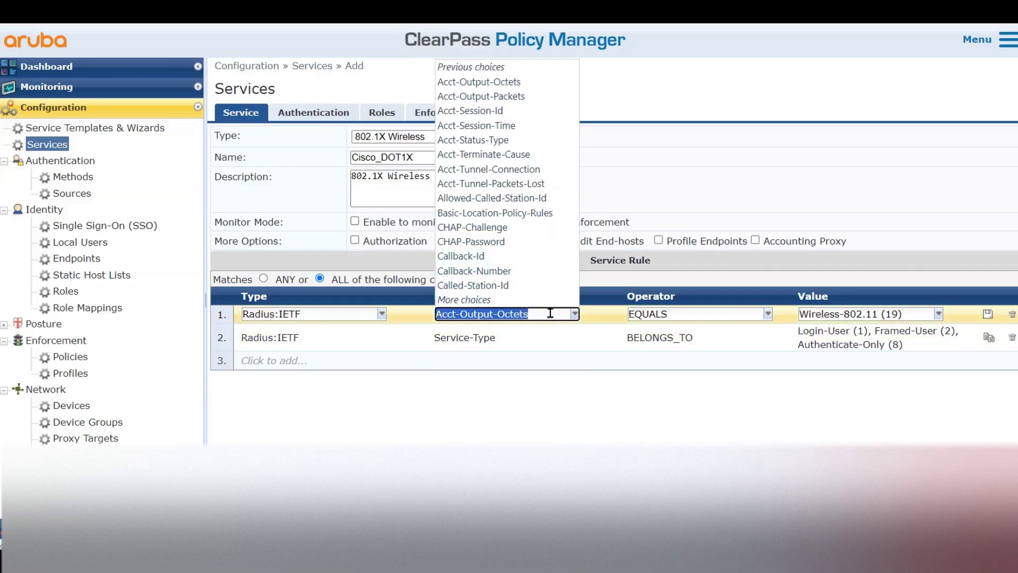
{"action": "key", "text": "ctrl+a"}
{"action": "type", "text": "NAS"}
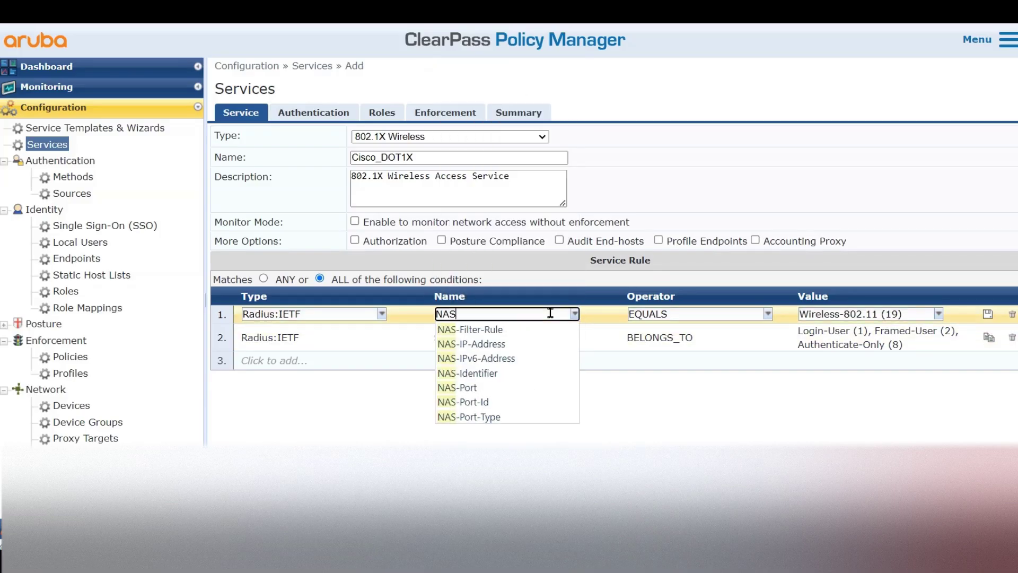
{"action": "left_click", "coordinate": [498, 344]}
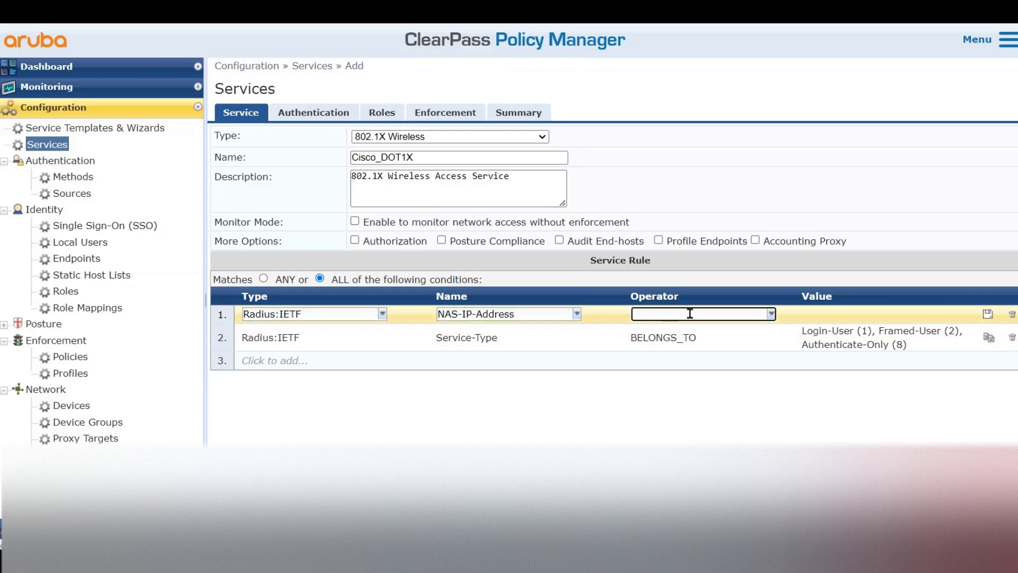
{"action": "left_click", "coordinate": [771, 314]}
{"action": "left_click", "coordinate": [711, 326]}
{"action": "left_click", "coordinate": [859, 314]}
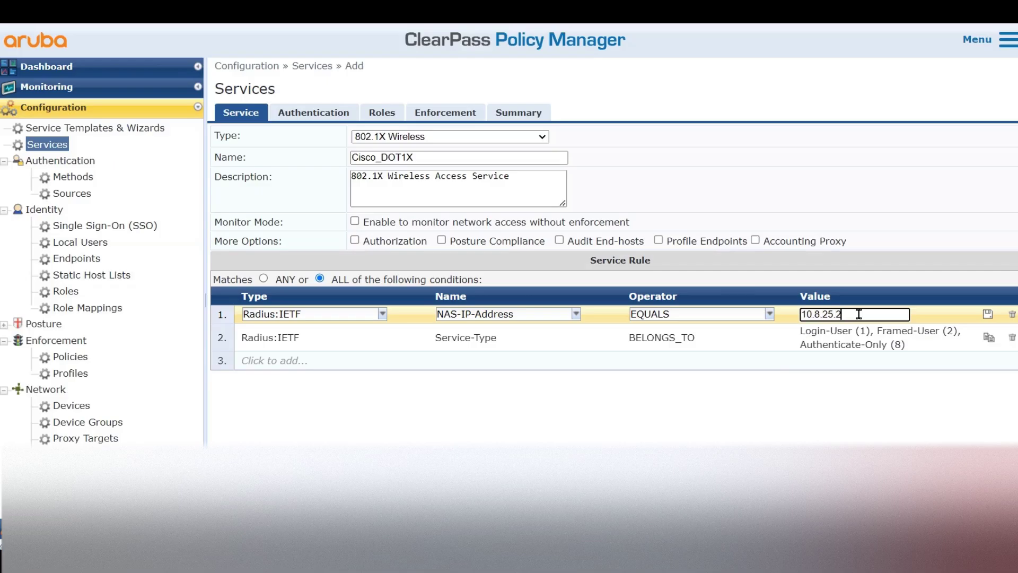
{"action": "left_click", "coordinate": [987, 315]}
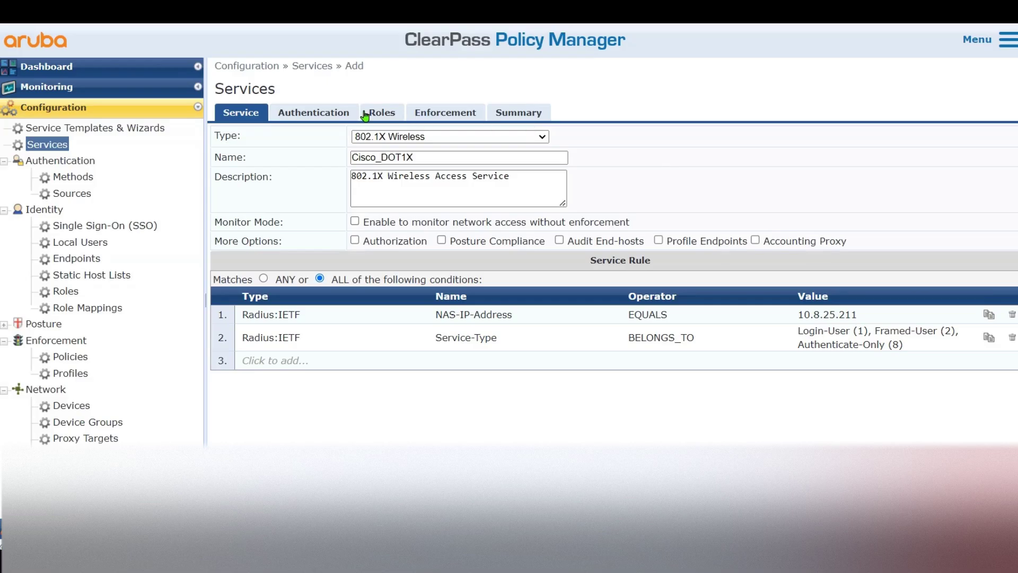
{"action": "left_click", "coordinate": [320, 116]}
Replace EAP TLS With CN Check with EAP TLS, placed above EAP TTLS
{"action": "left_click", "coordinate": [443, 163]}
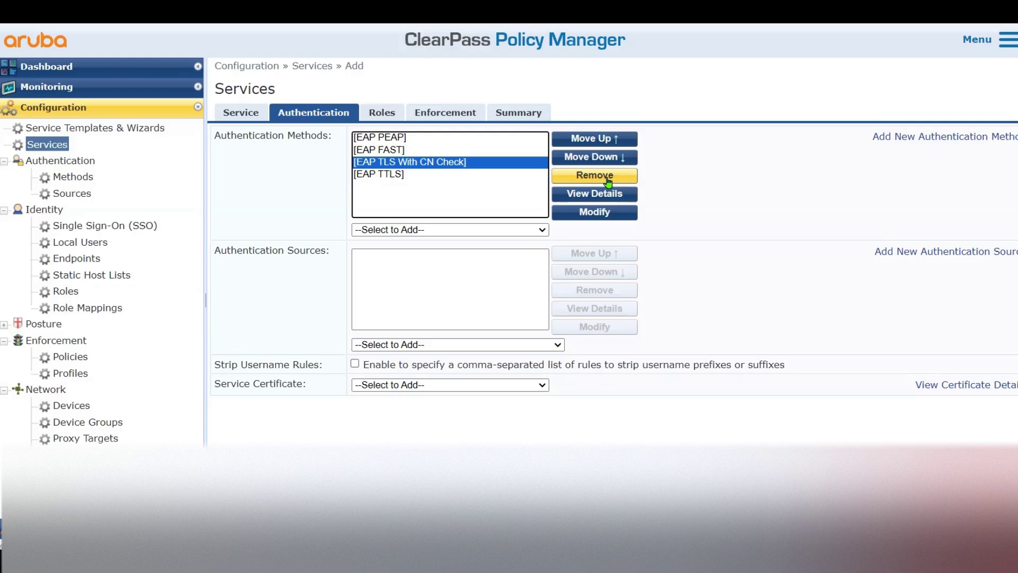
{"action": "left_click", "coordinate": [608, 179]}
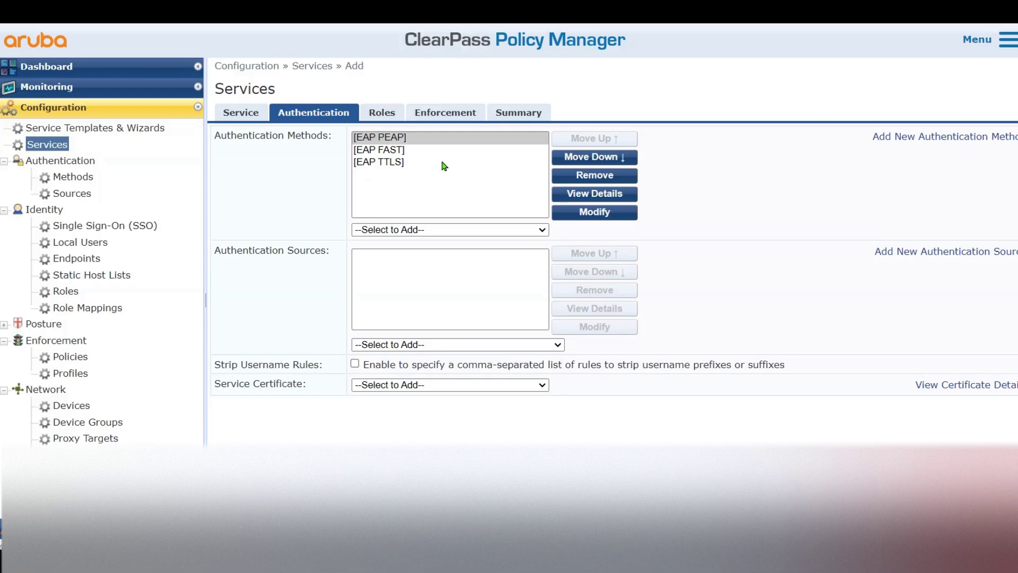
{"action": "left_click", "coordinate": [545, 229]}
{"action": "left_click", "coordinate": [419, 377]}
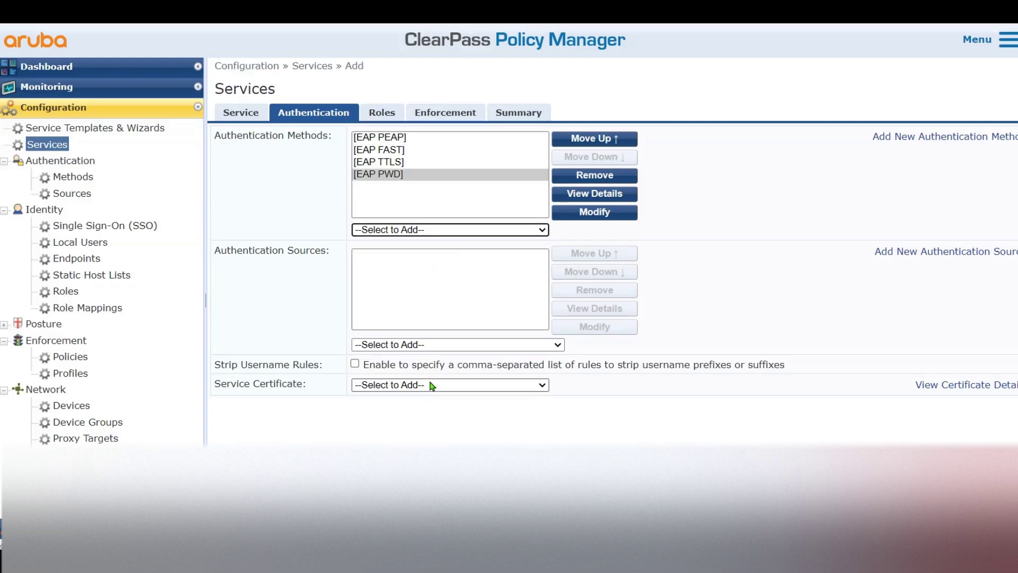
{"action": "left_click", "coordinate": [584, 175]}
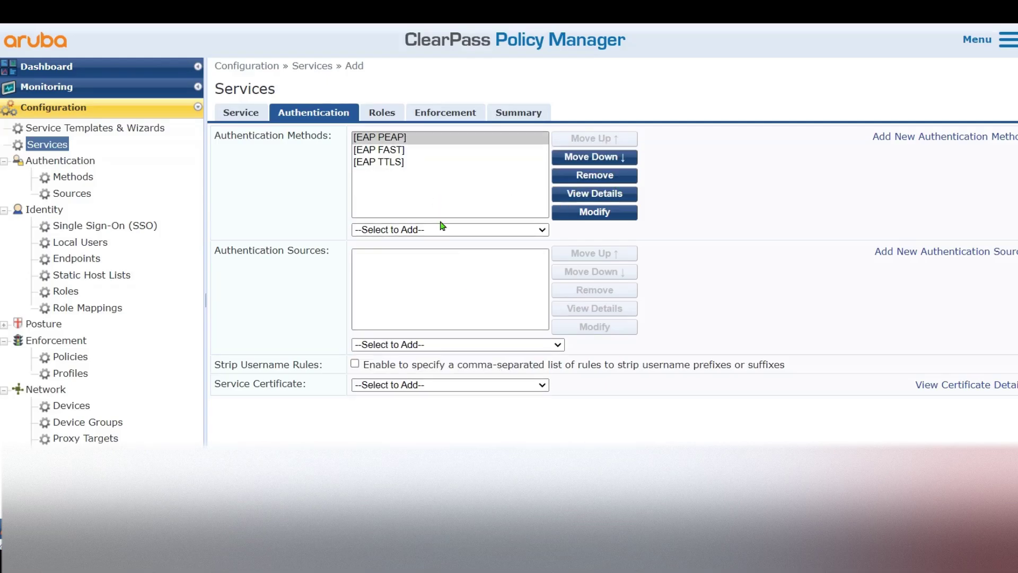
{"action": "left_click", "coordinate": [446, 229]}
{"action": "left_click", "coordinate": [424, 377]}
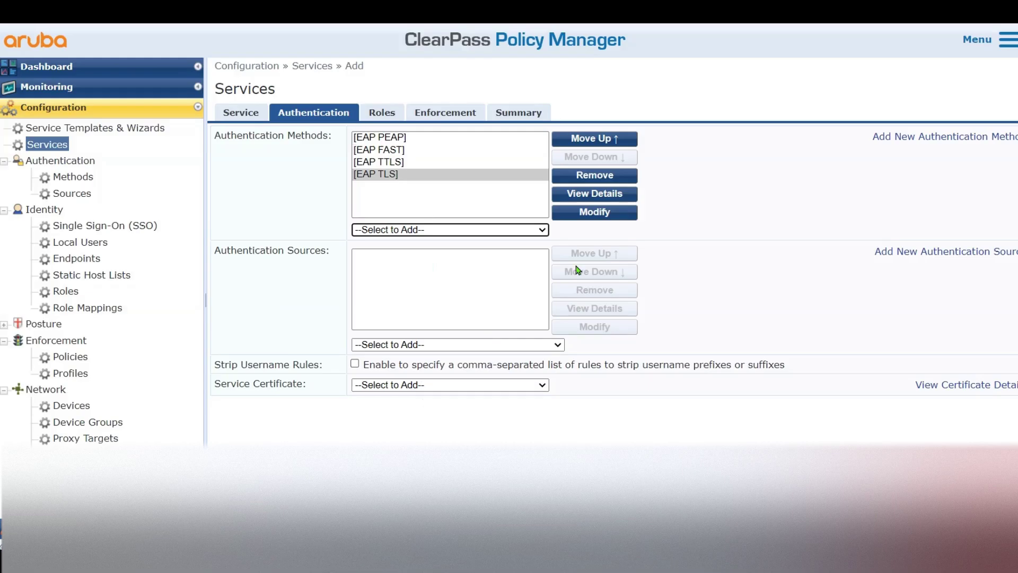
{"action": "left_click", "coordinate": [607, 143]}
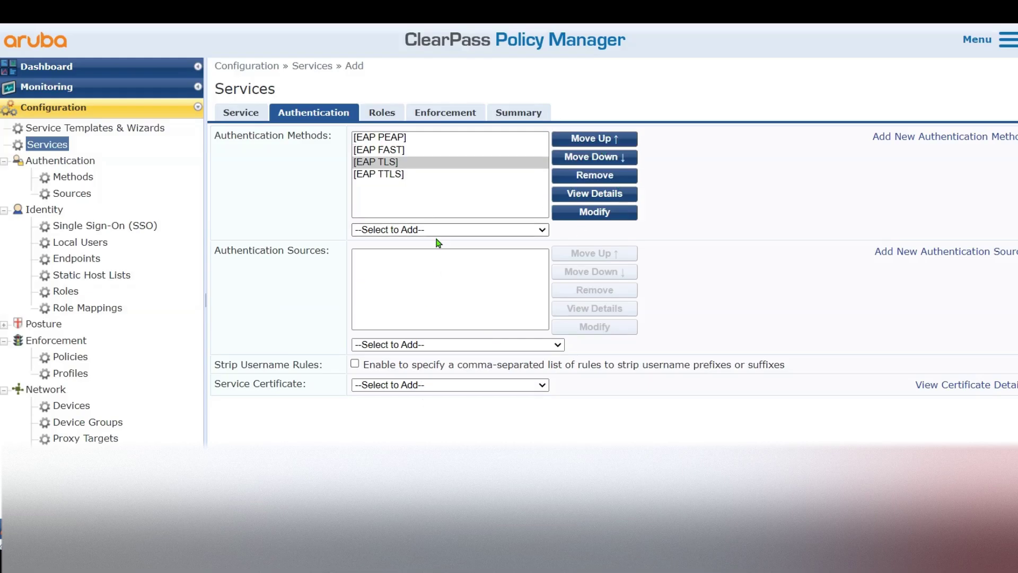
Add DEMO_AD as the authentication source and save the Cisco_DOT1X service
{"action": "left_click", "coordinate": [425, 345]}
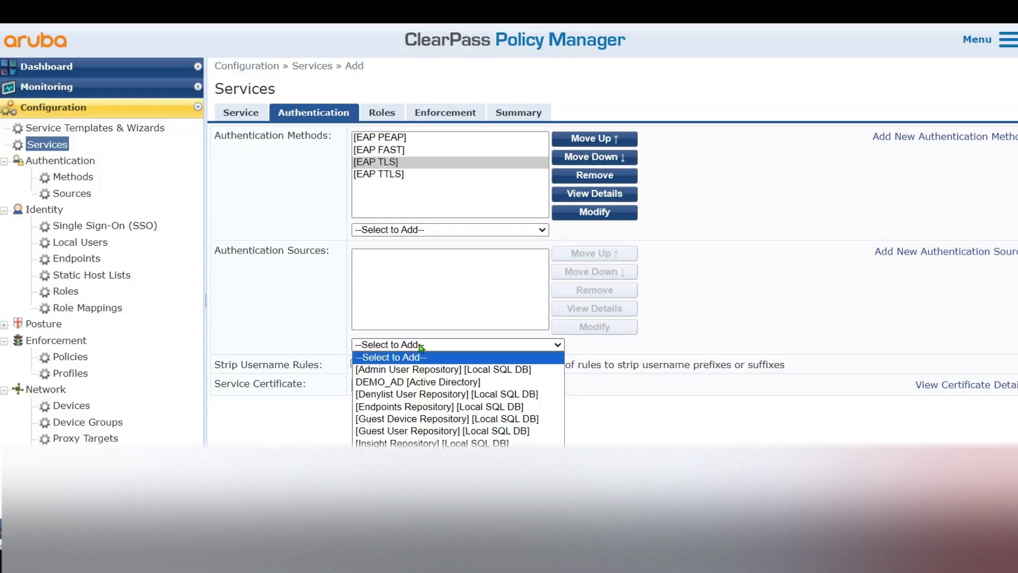
{"action": "left_click", "coordinate": [482, 383]}
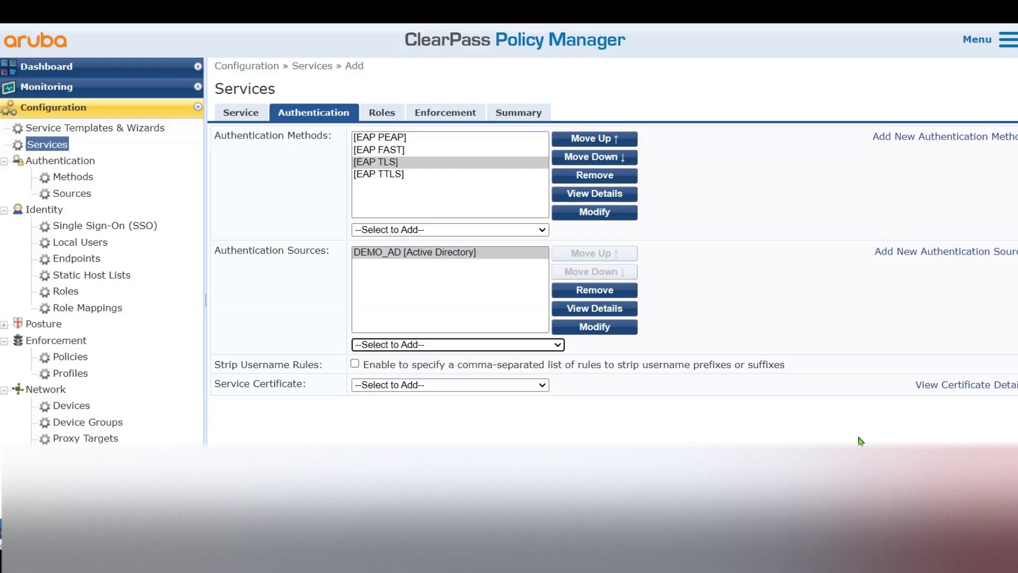
{"action": "left_click", "coordinate": [807, 522]}
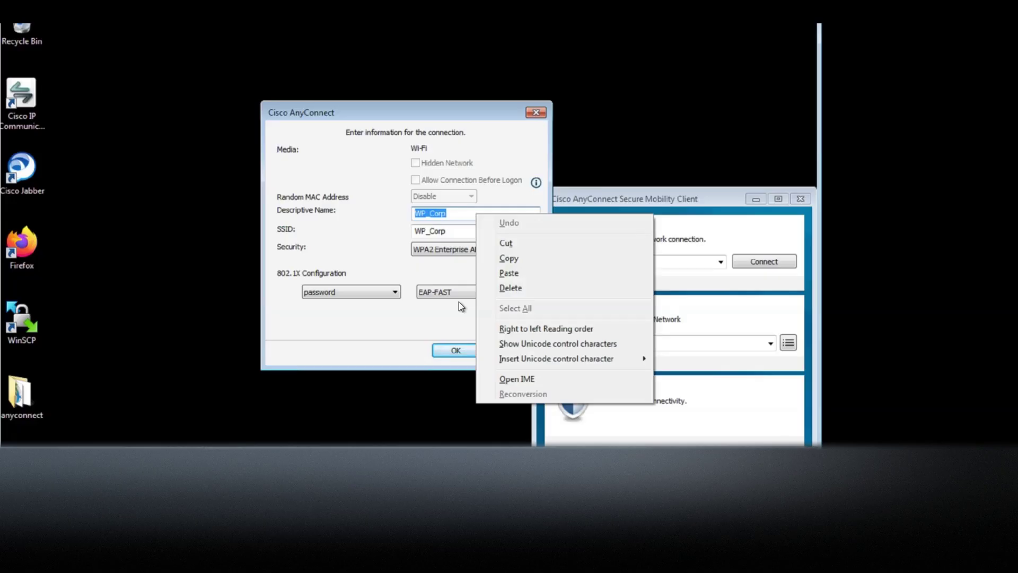
Confirm the WP_Corp connection and sign in with the demo user's username and password
{"action": "left_click", "coordinate": [461, 304]}
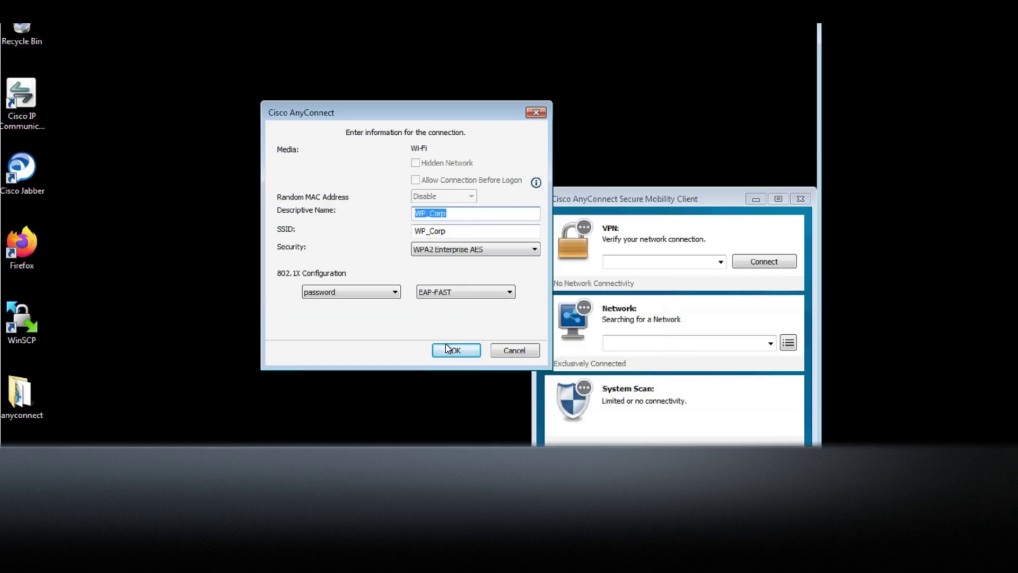
{"action": "left_click", "coordinate": [460, 353]}
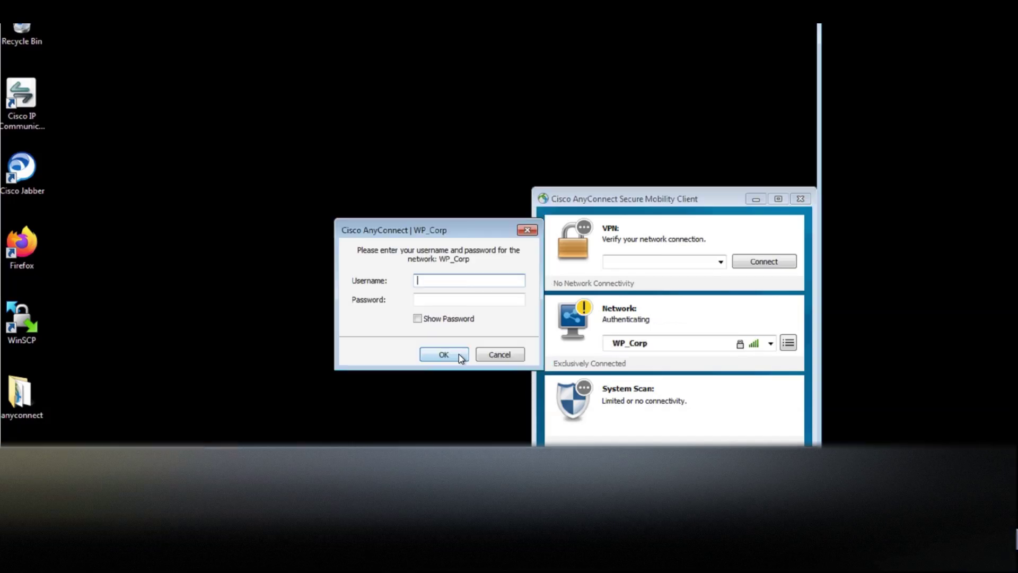
{"action": "type", "text": "demouser1"}
{"action": "key", "text": "Tab"}
{"action": "type", "text": "*****"}
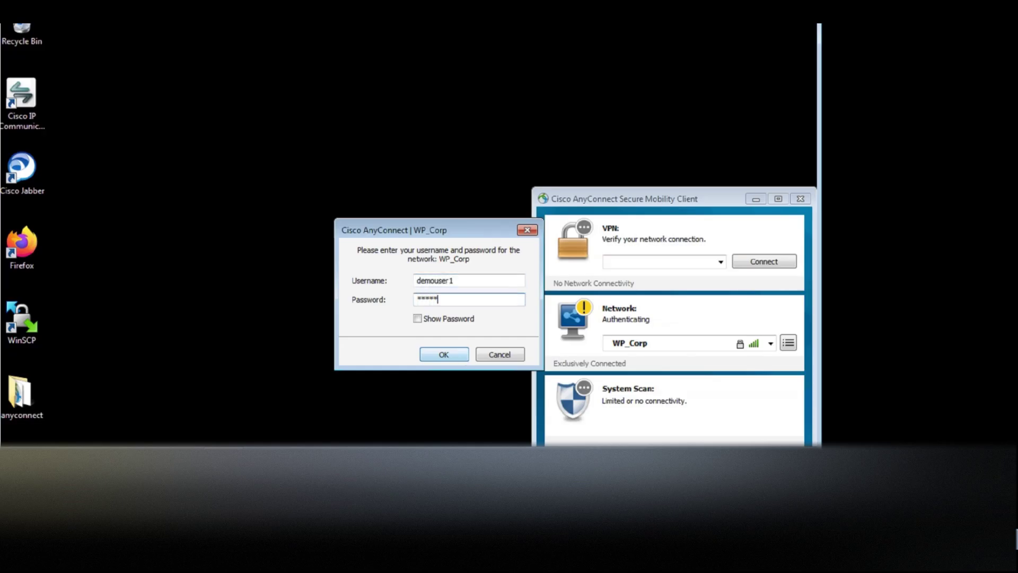
{"action": "left_click", "coordinate": [459, 355]}
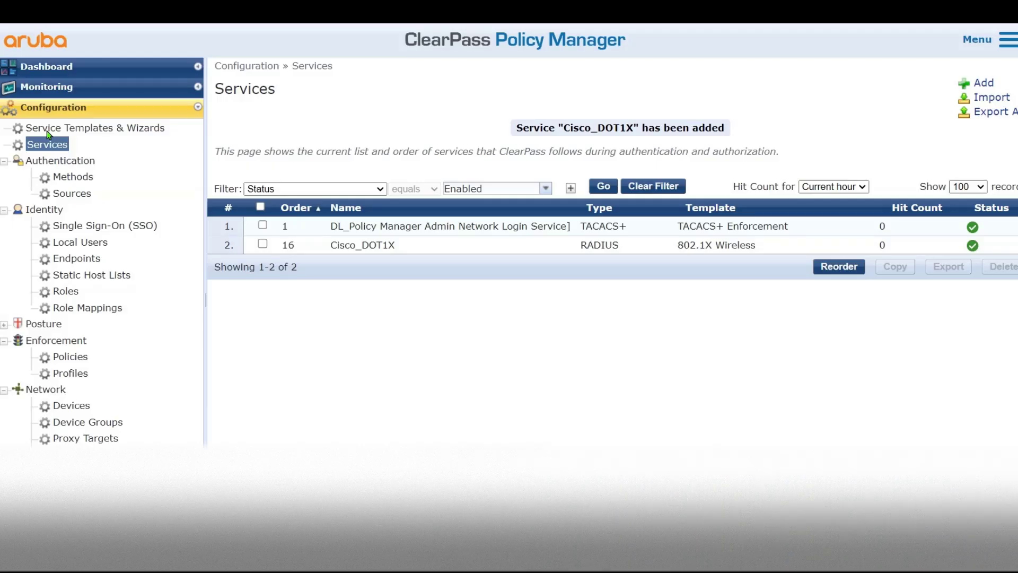
Open the newest ACCEPT Cisco_DOT1X request in Monitoring > Access Tracker
{"action": "left_click", "coordinate": [43, 87]}
{"action": "left_click", "coordinate": [88, 124]}
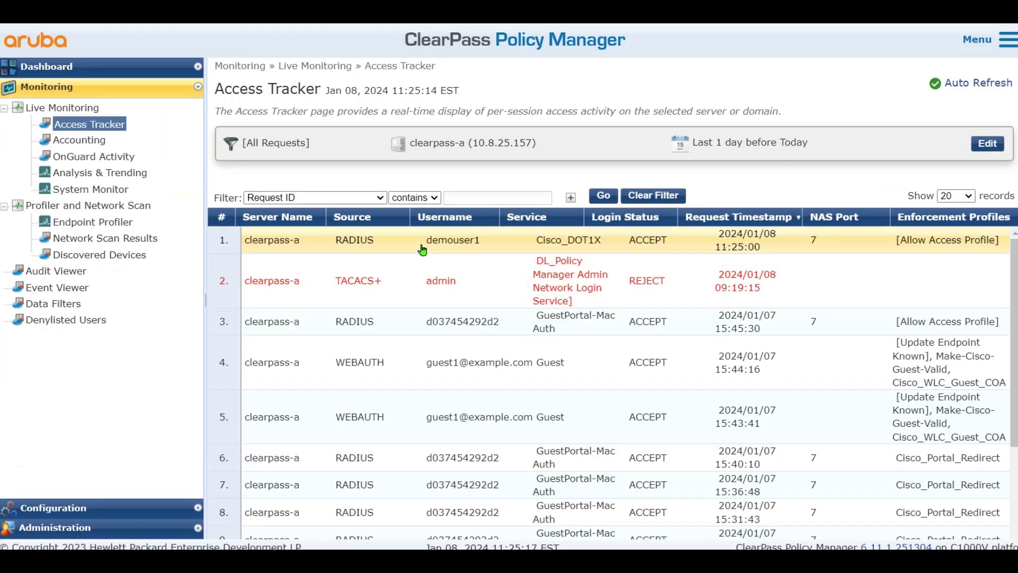
{"action": "left_click", "coordinate": [399, 246]}
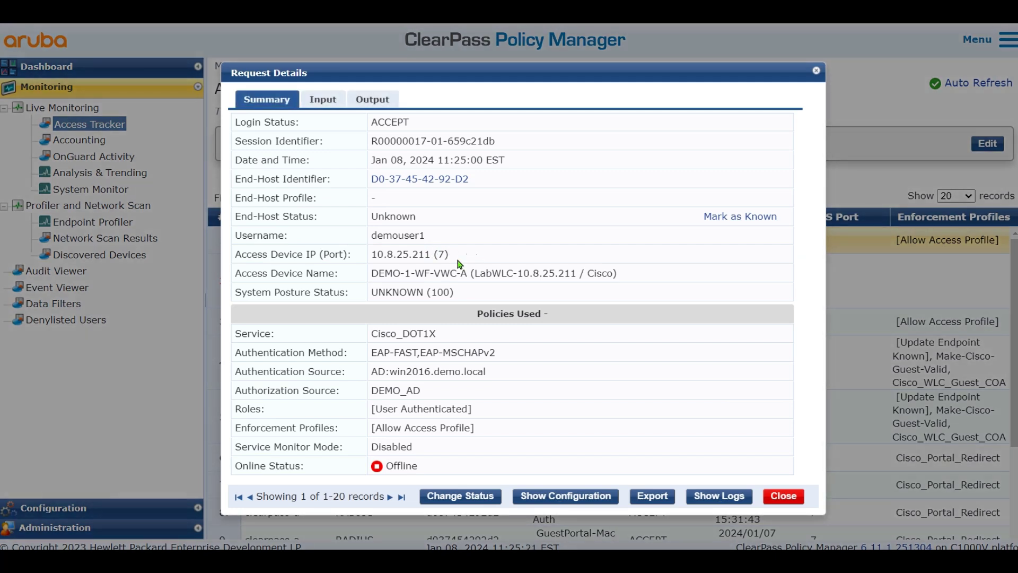
{"action": "left_click_drag", "start_coordinate": [413, 187], "coordinate": [548, 221]}
Review the request's RADIUS input attributes and output details, then return to Summary
{"action": "left_click", "coordinate": [325, 99]}
{"action": "left_click", "coordinate": [324, 202]}
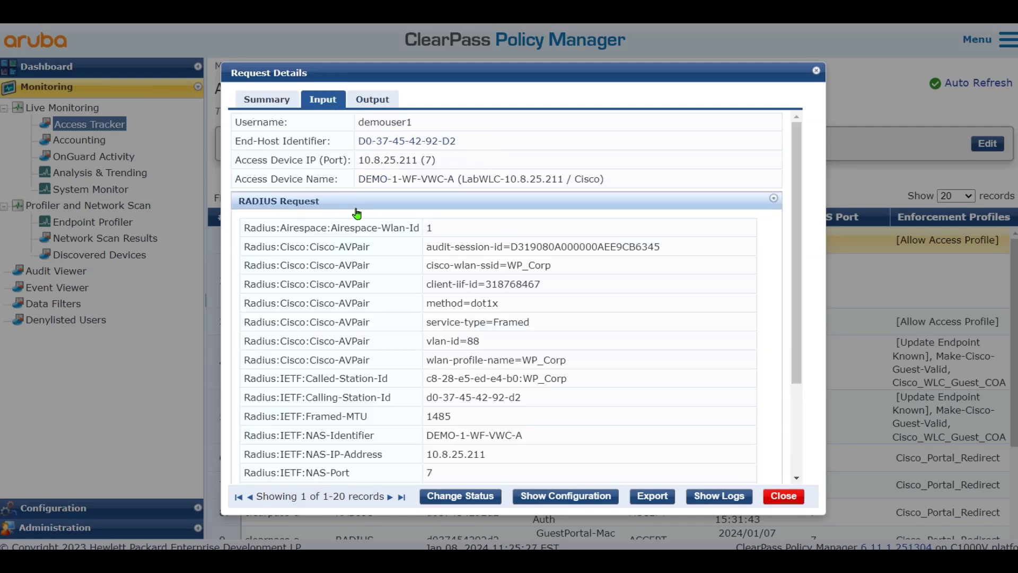
{"action": "left_click_drag", "start_coordinate": [265, 249], "coordinate": [290, 254]}
{"action": "left_click", "coordinate": [525, 297]}
{"action": "left_click", "coordinate": [372, 104]}
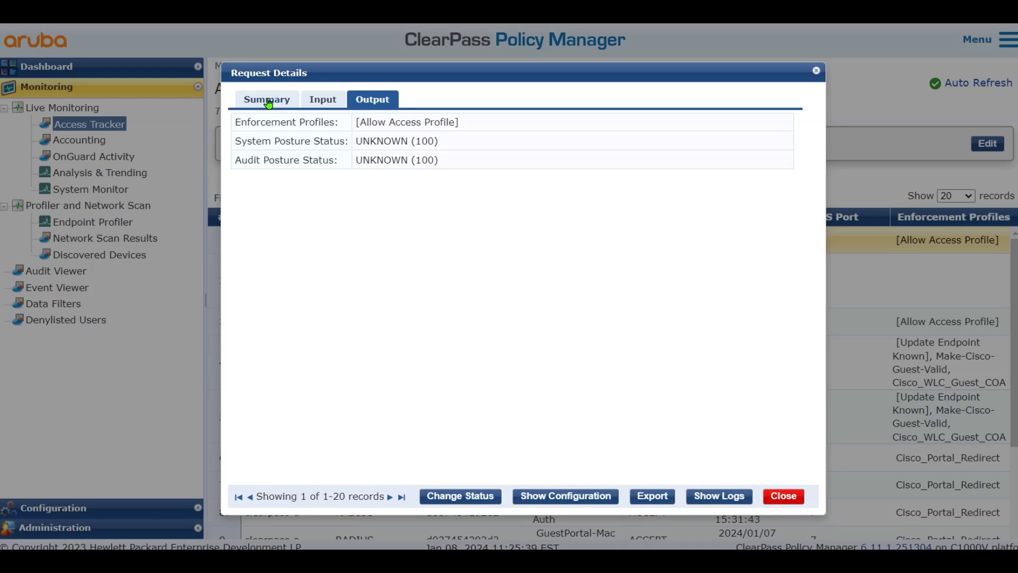
{"action": "left_click", "coordinate": [269, 104]}
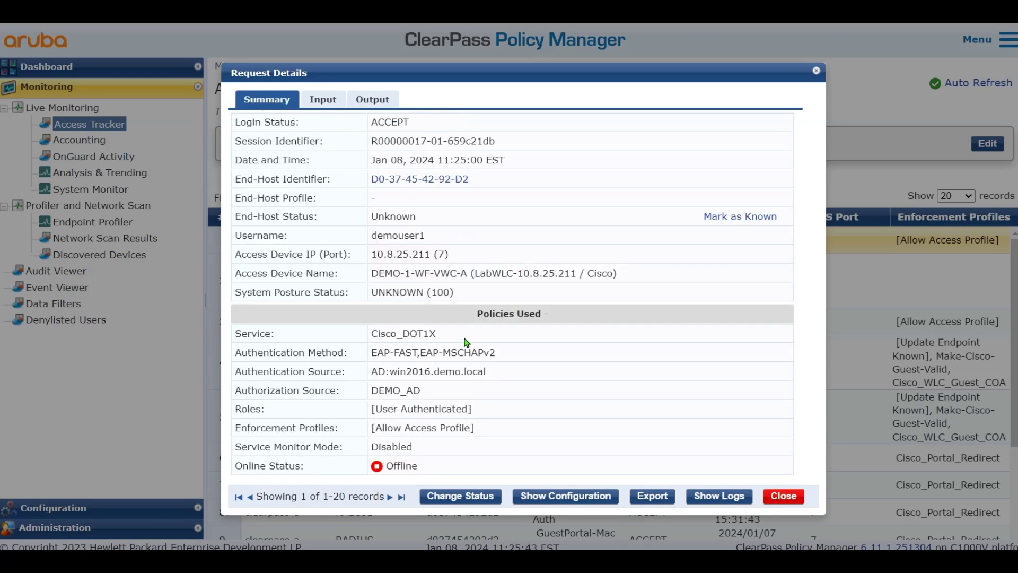
{"action": "left_click_drag", "start_coordinate": [467, 334], "coordinate": [370, 333]}
{"action": "left_click", "coordinate": [291, 336]}
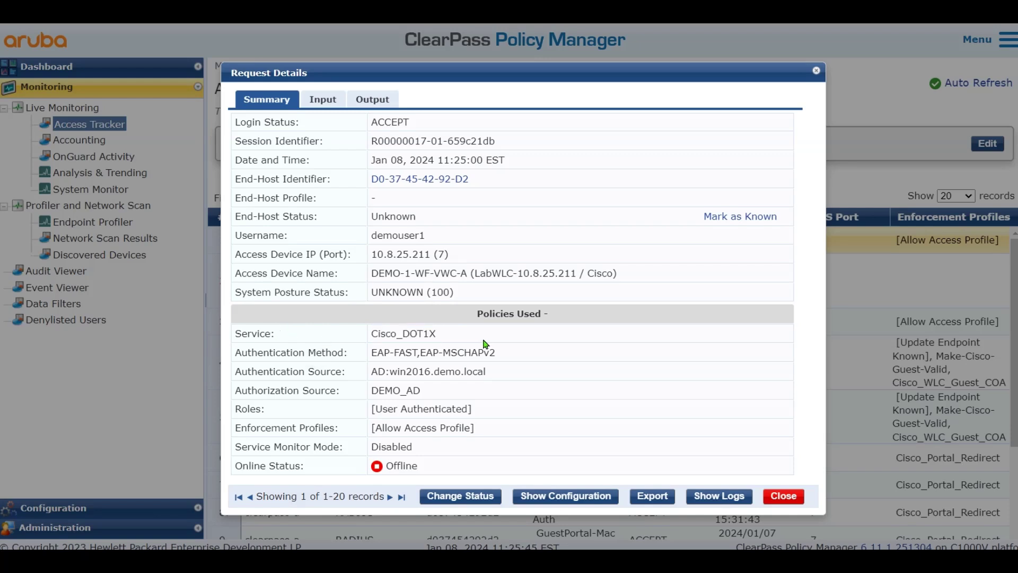